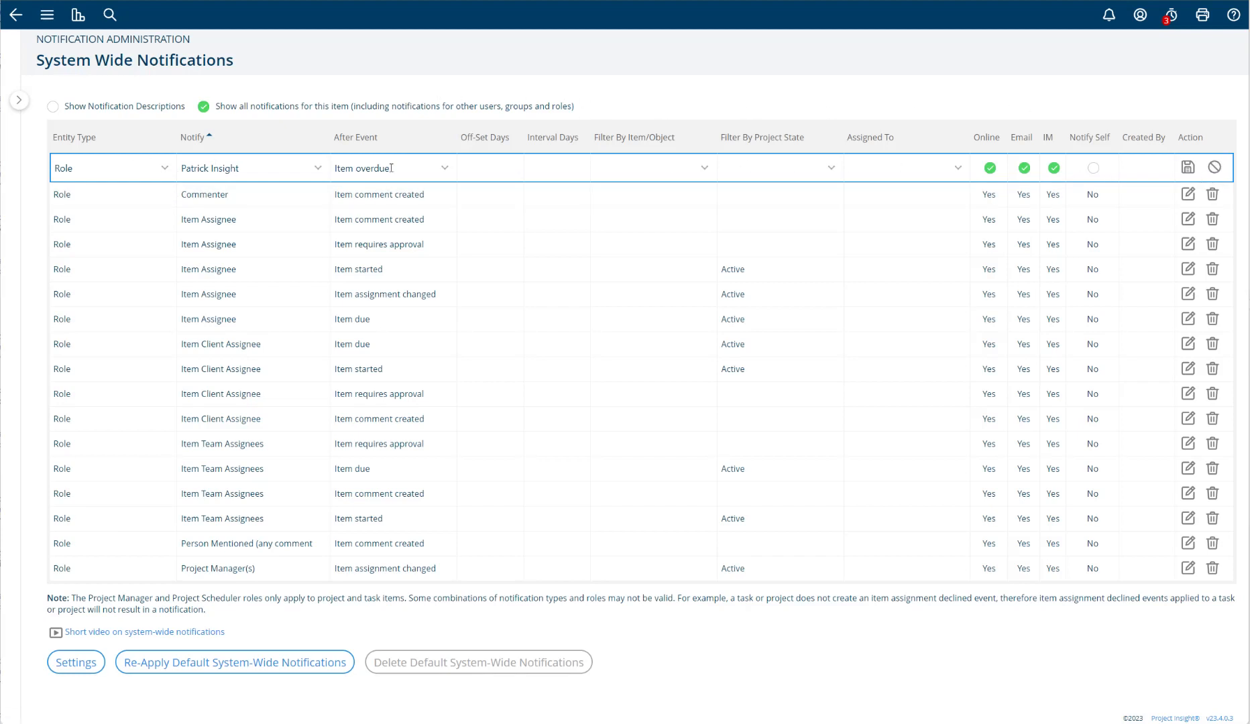
- Open the Item Assignee notification for "Item comment created" for editing and cancel the edit
{"action": "left_click", "coordinate": [1188, 223]}
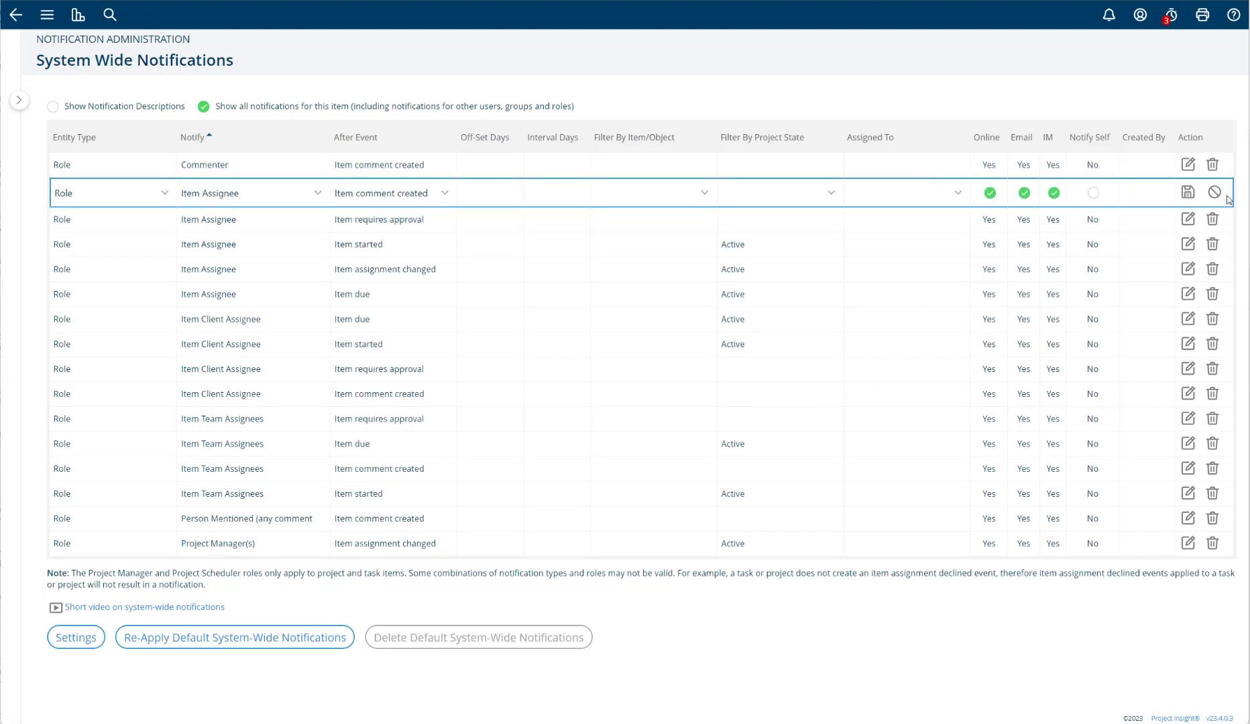
{"action": "left_click", "coordinate": [1214, 192]}
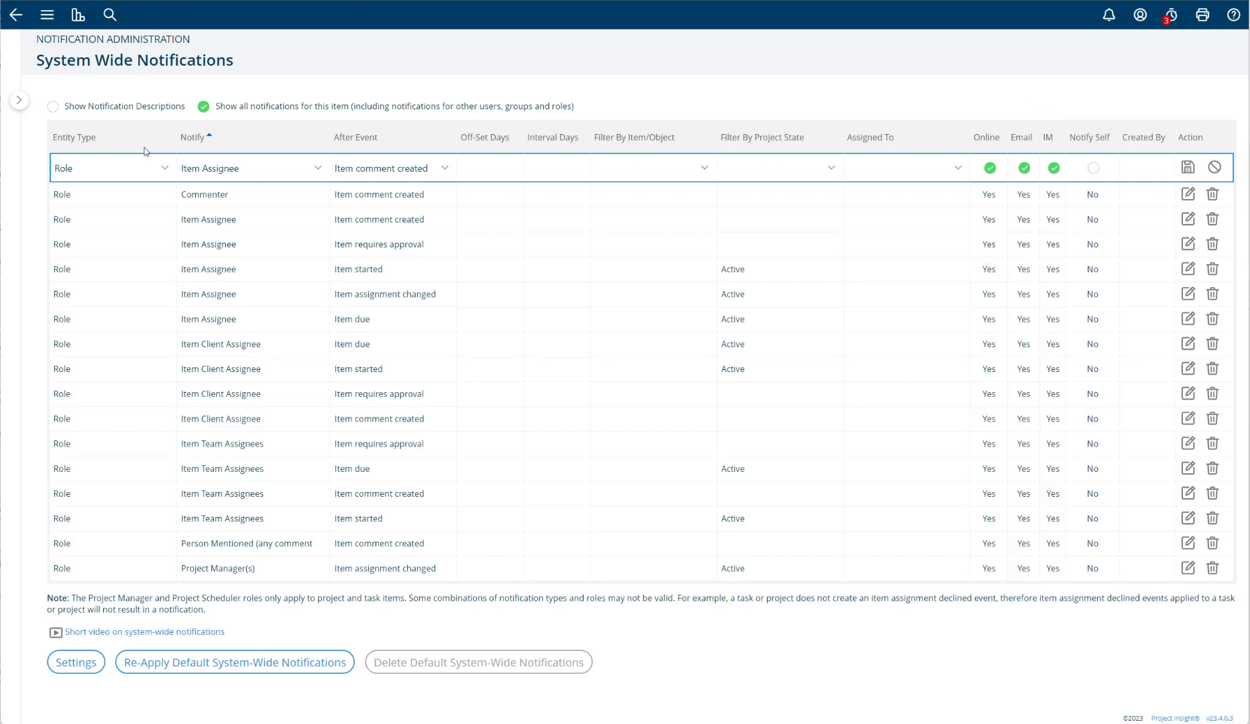
- Try the User entity type in the new notification row, view its Notify choices, and switch back to Role
{"action": "left_click", "coordinate": [164, 169]}
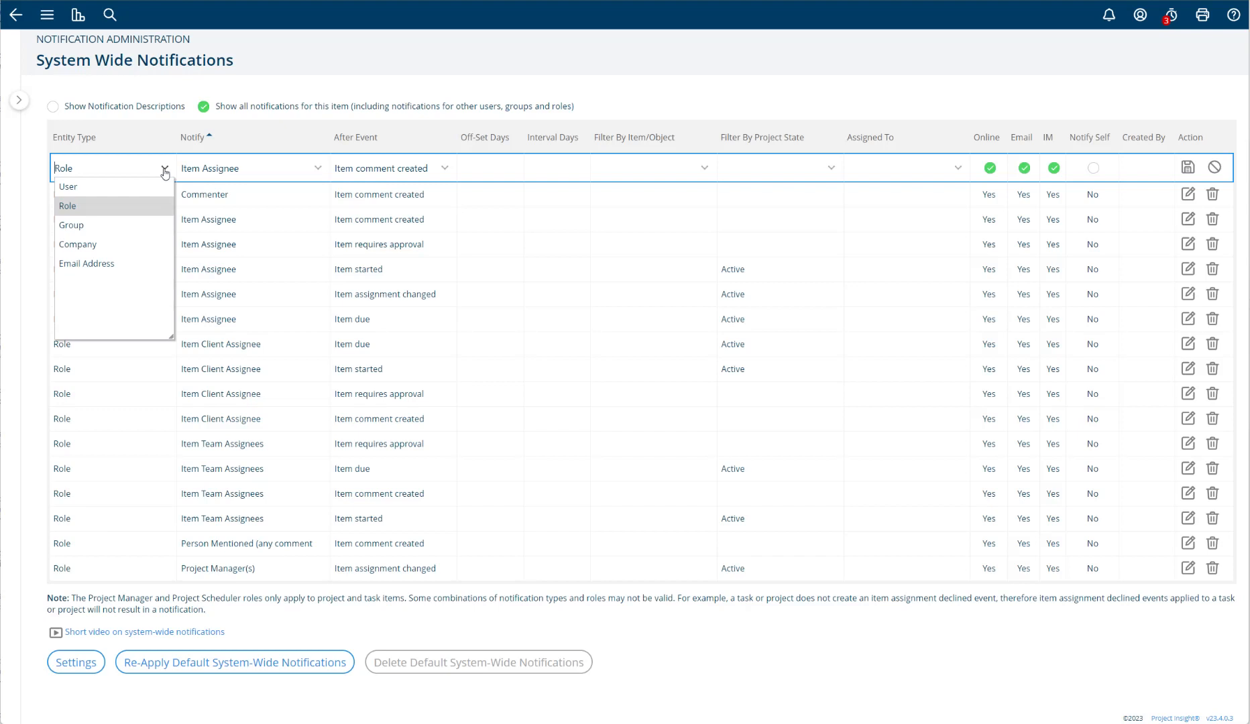
{"action": "left_click", "coordinate": [99, 188]}
{"action": "left_click", "coordinate": [246, 174]}
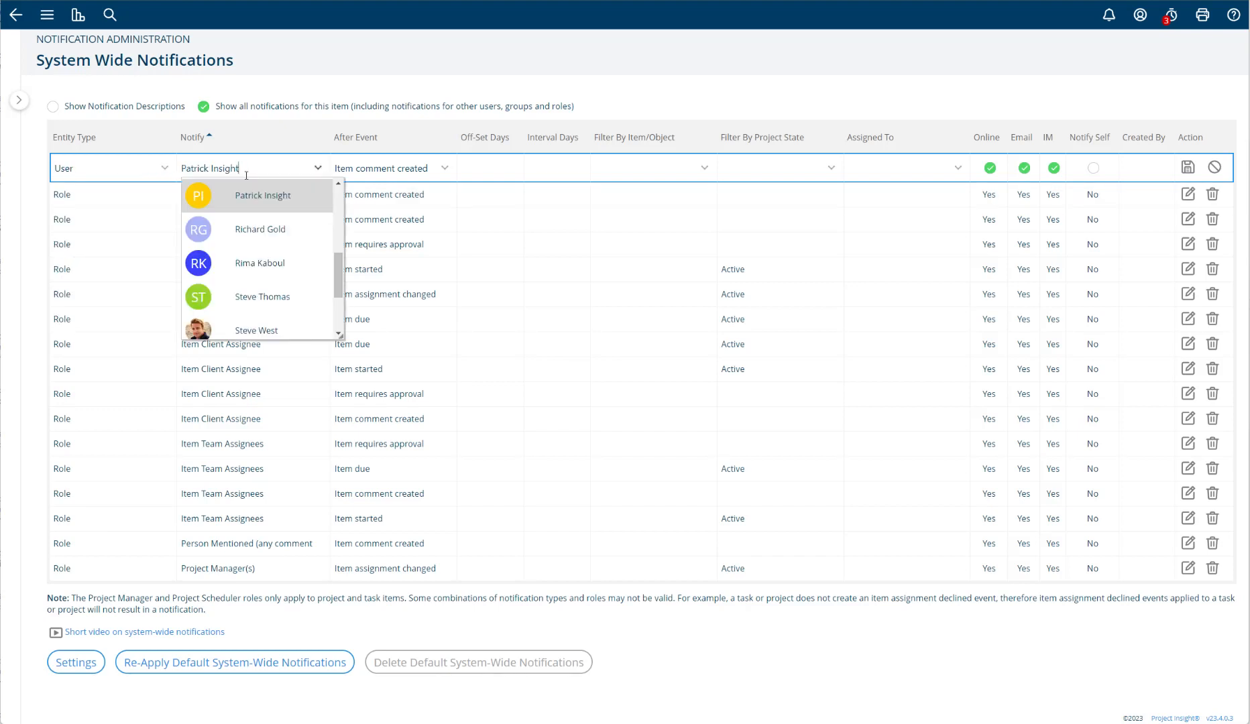
{"action": "left_click", "coordinate": [161, 173]}
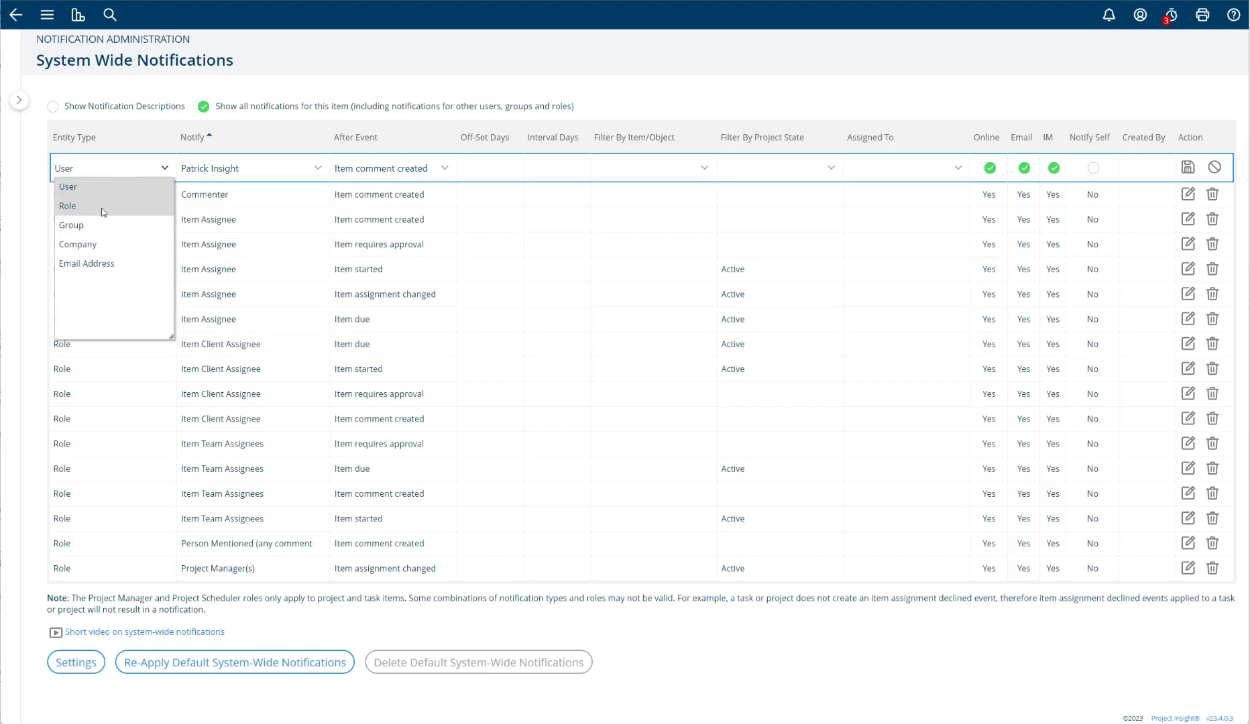
{"action": "left_click", "coordinate": [101, 207]}
- Try the Company and Email Address entity types in the new notification row and check the Notify field for each
{"action": "left_click", "coordinate": [166, 174]}
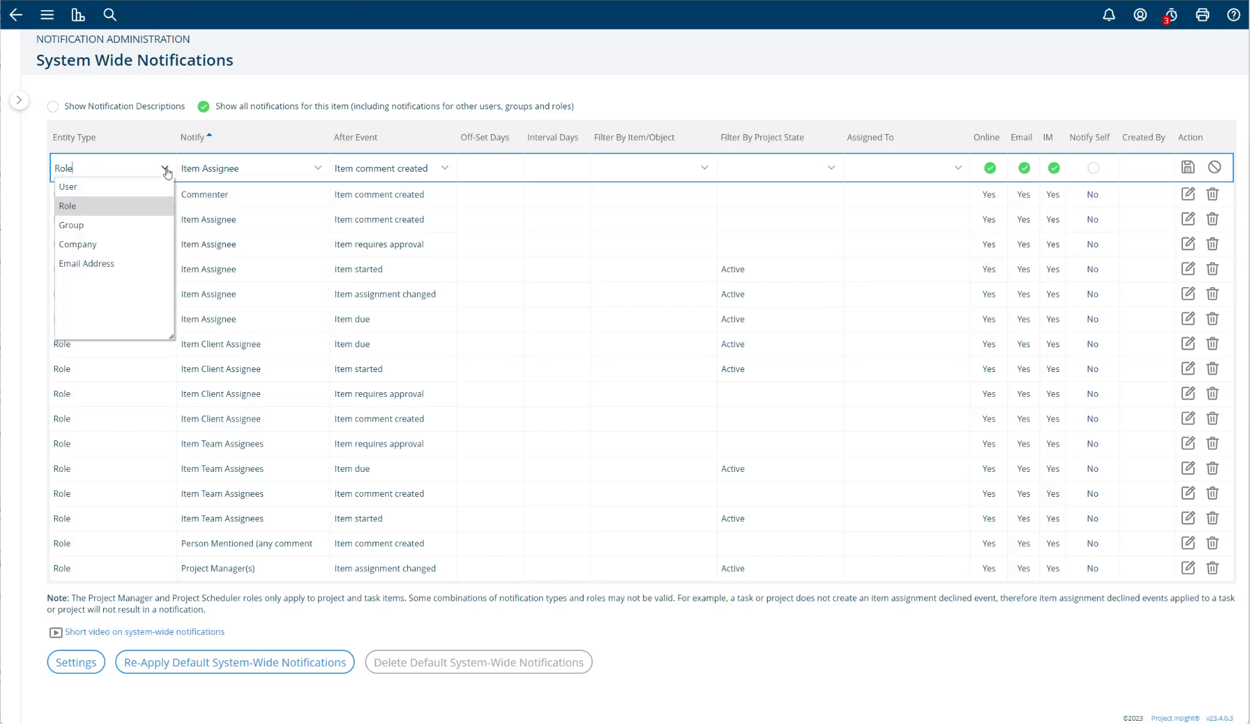
{"action": "left_click", "coordinate": [127, 243]}
{"action": "left_click", "coordinate": [267, 175]}
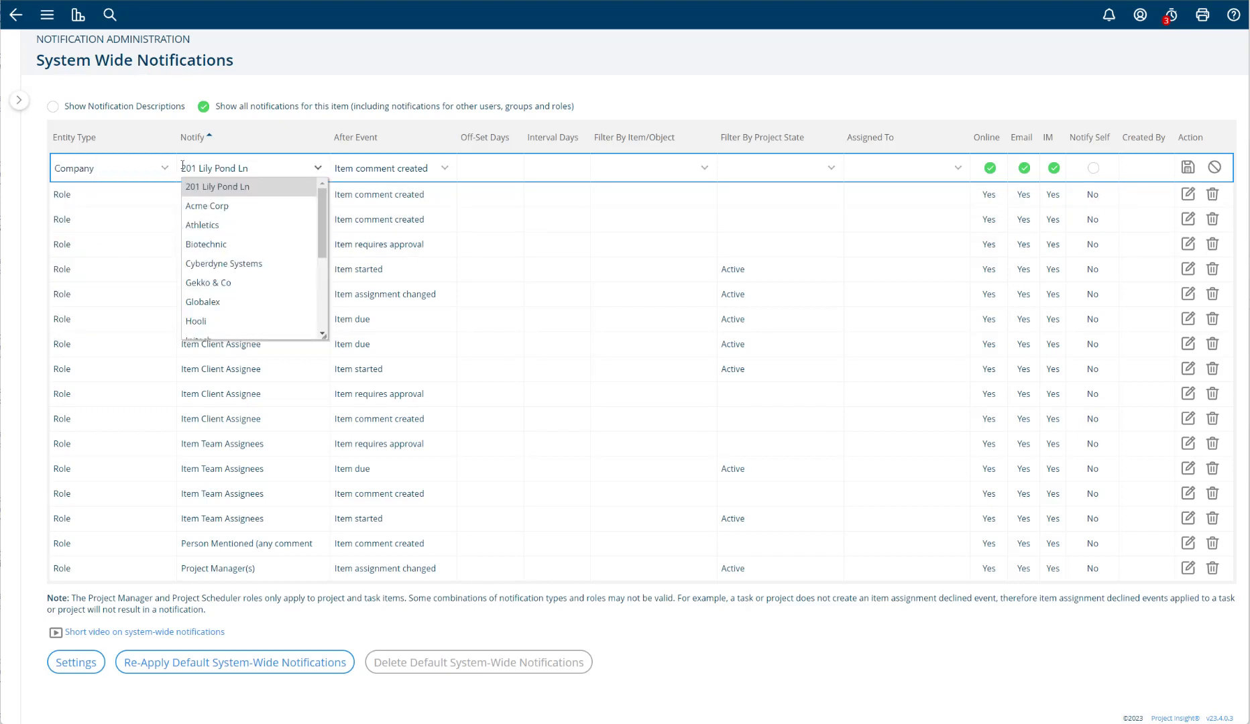
{"action": "left_click", "coordinate": [158, 169]}
{"action": "left_click", "coordinate": [83, 264]}
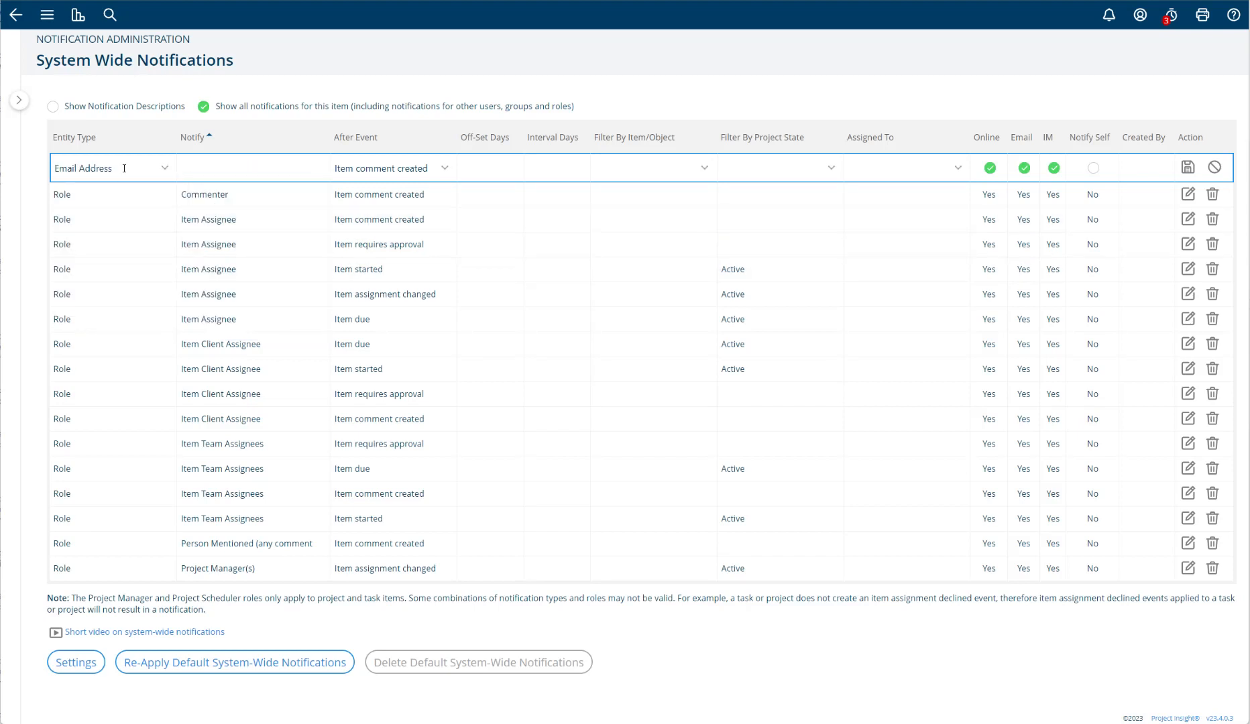
{"action": "left_click", "coordinate": [203, 171]}
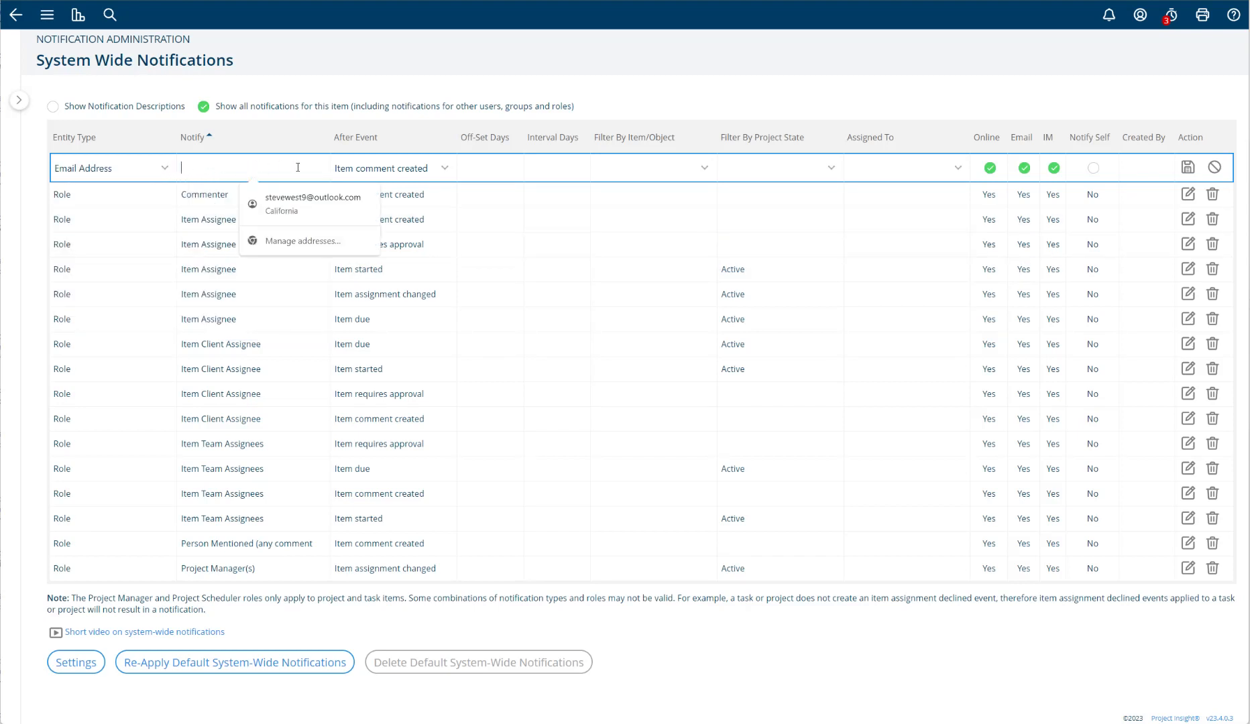
- Try the entity type of the new notification alternately as Role and User
{"action": "left_click", "coordinate": [161, 169]}
{"action": "left_click", "coordinate": [142, 201]}
{"action": "left_click", "coordinate": [164, 171]}
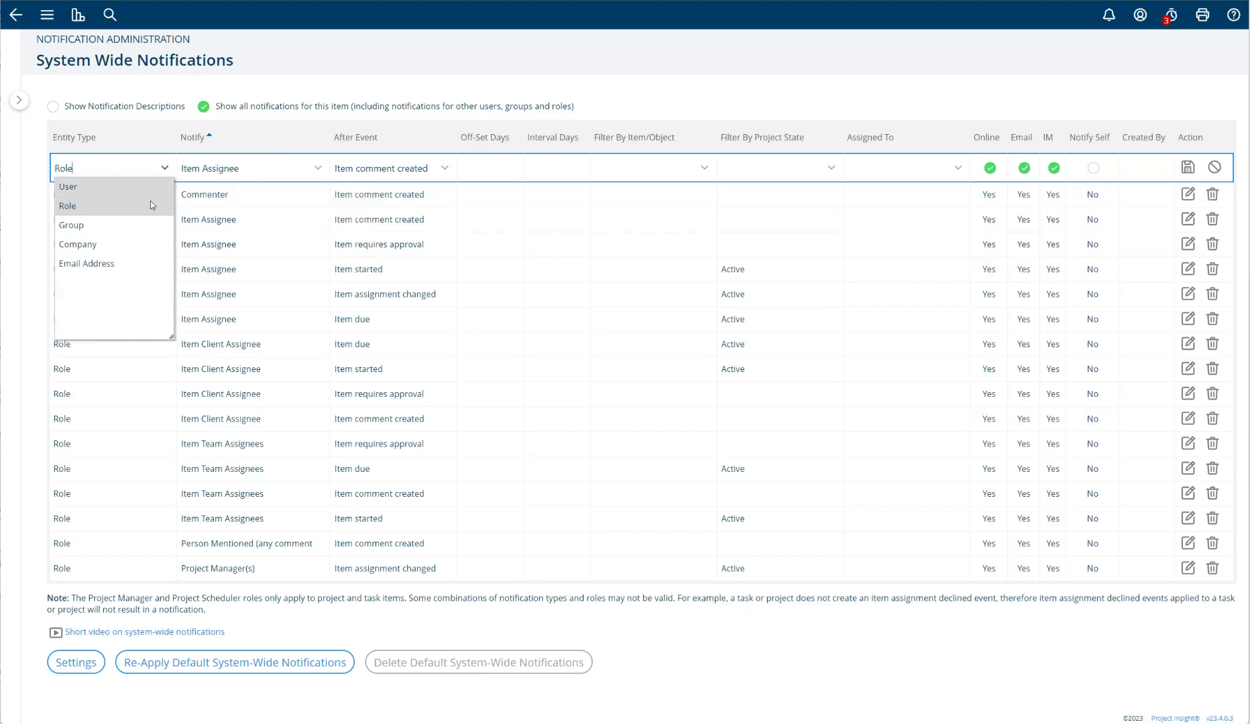
{"action": "left_click", "coordinate": [101, 193]}
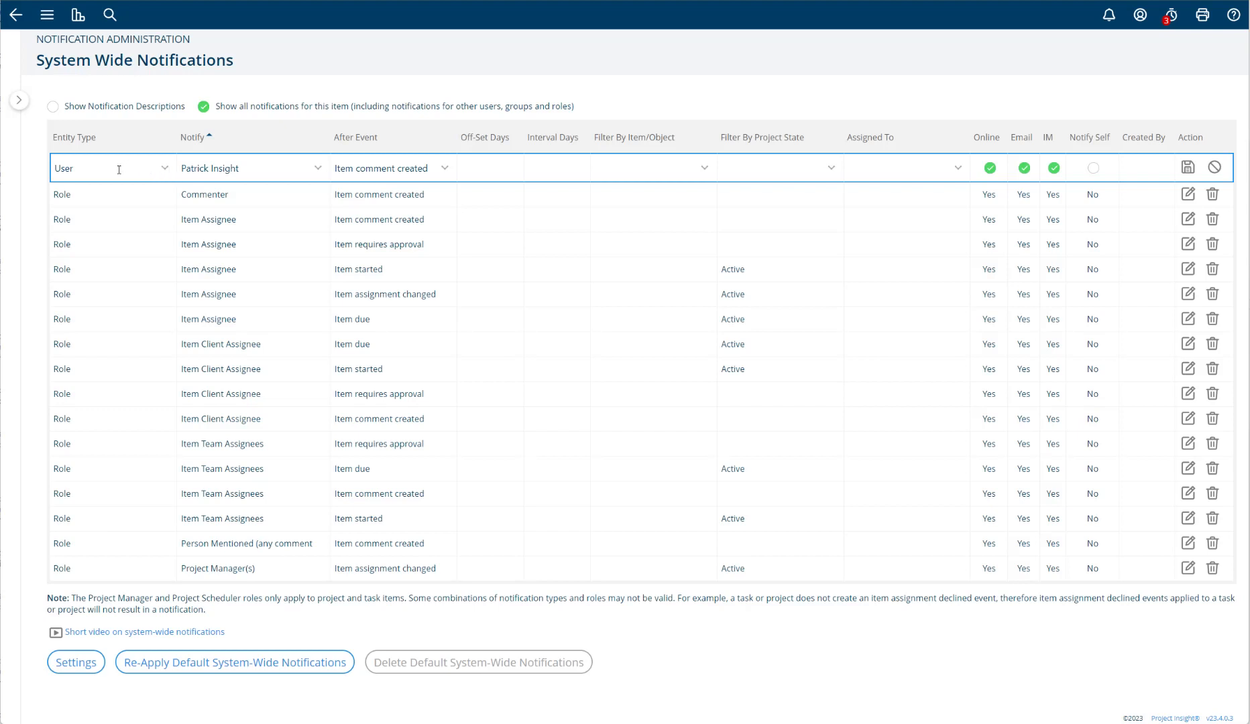
{"action": "left_click", "coordinate": [165, 171]}
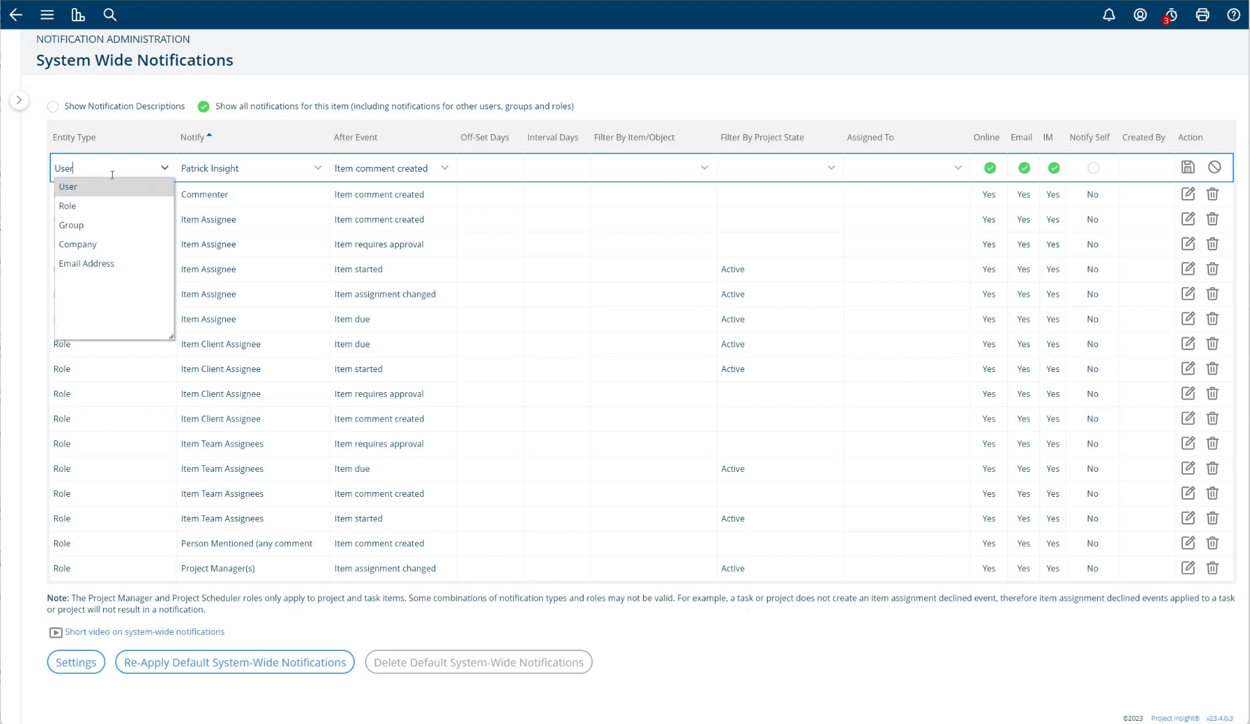
{"action": "left_click", "coordinate": [85, 189]}
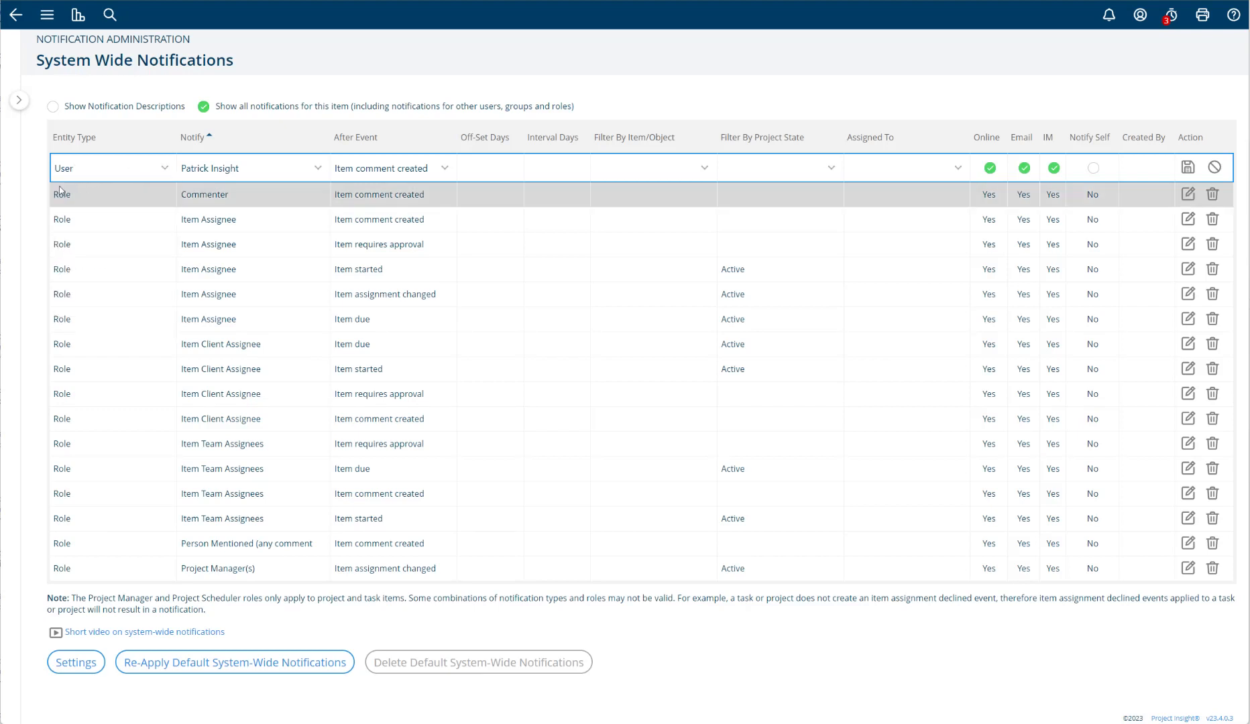
{"action": "left_click", "coordinate": [165, 170]}
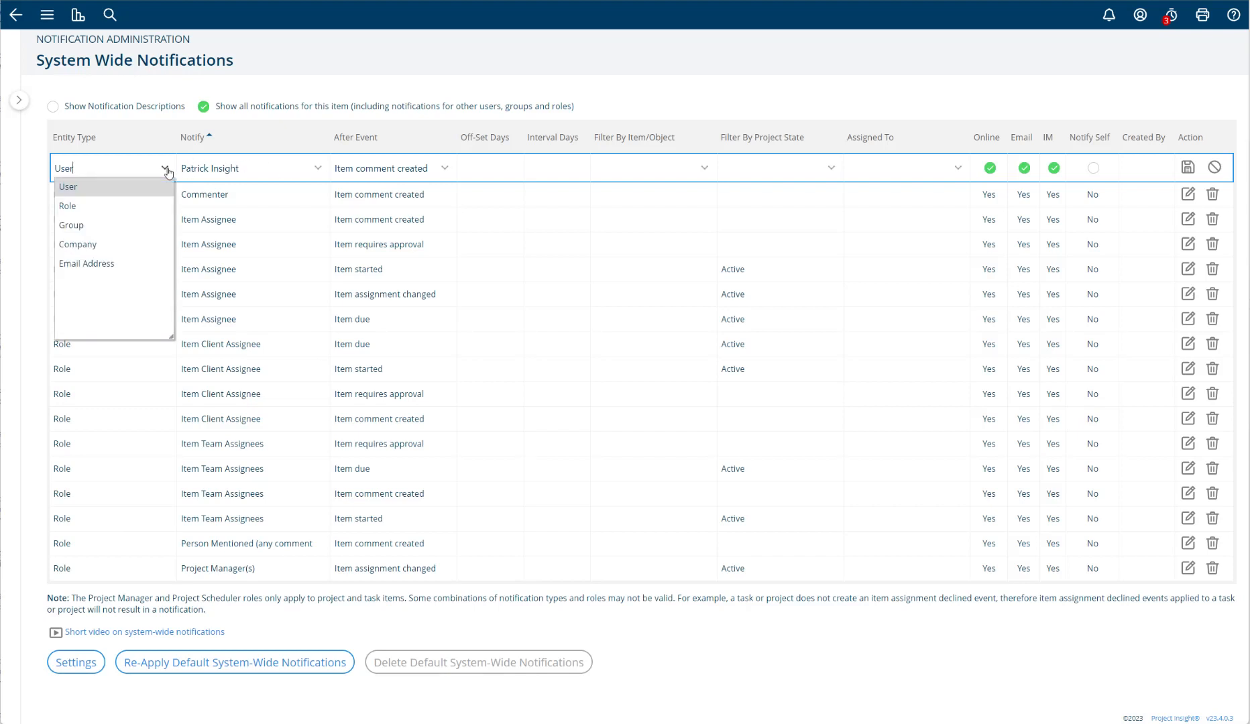
{"action": "left_click", "coordinate": [93, 206]}
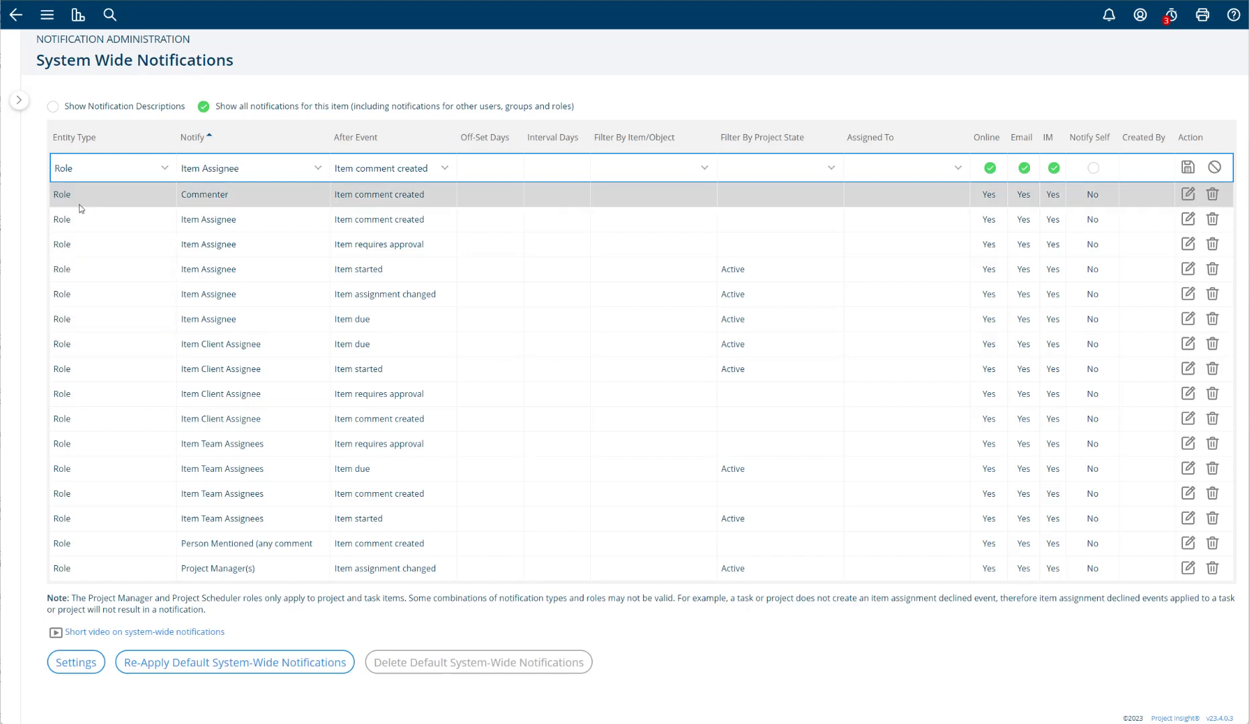
{"action": "left_click", "coordinate": [164, 173]}
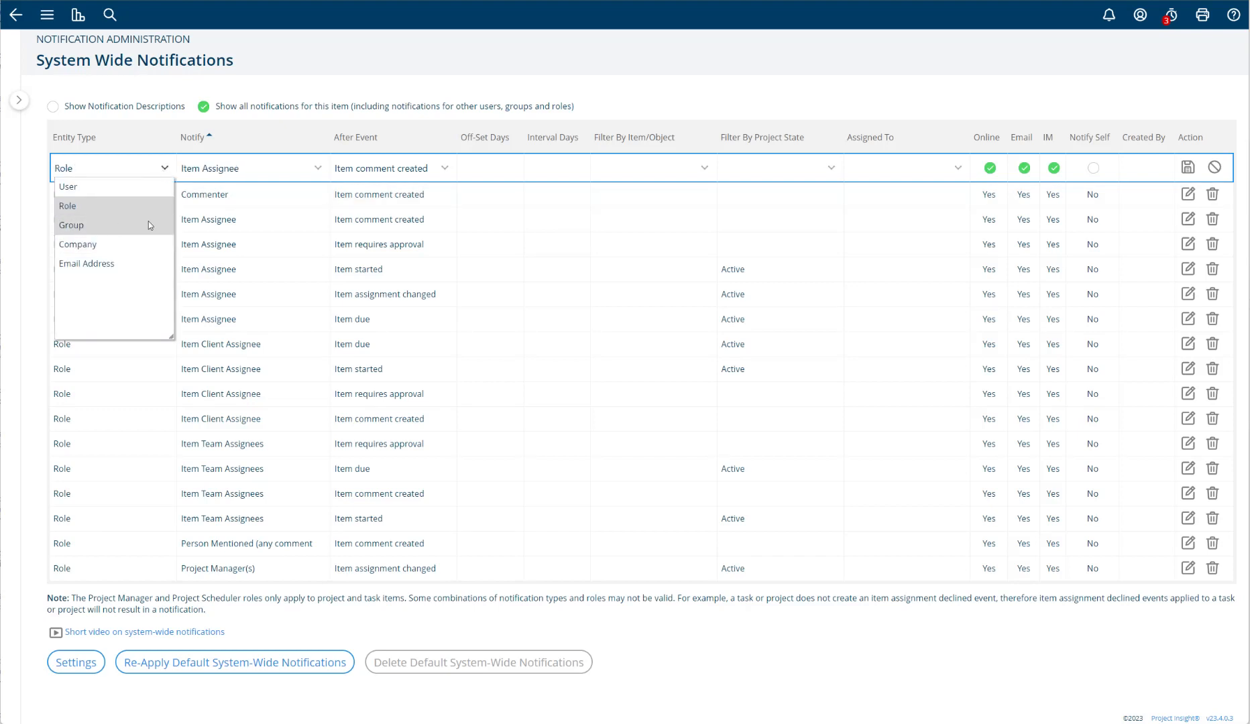
{"action": "left_click", "coordinate": [69, 207]}
{"action": "left_click", "coordinate": [164, 171]}
{"action": "left_click", "coordinate": [135, 188]}
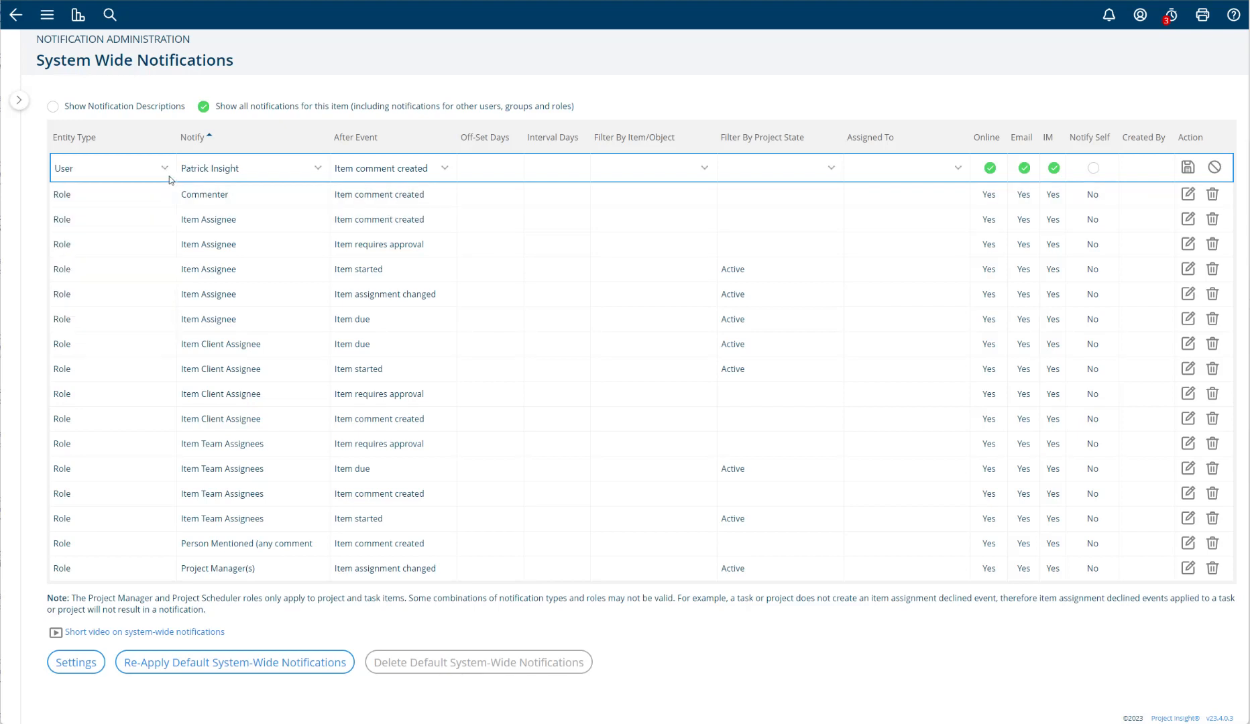
- Set the new notification's entity type to Role, with Item Assignee as the role to notify
{"action": "left_click", "coordinate": [166, 172]}
{"action": "left_click", "coordinate": [141, 201]}
{"action": "left_click", "coordinate": [315, 169]}
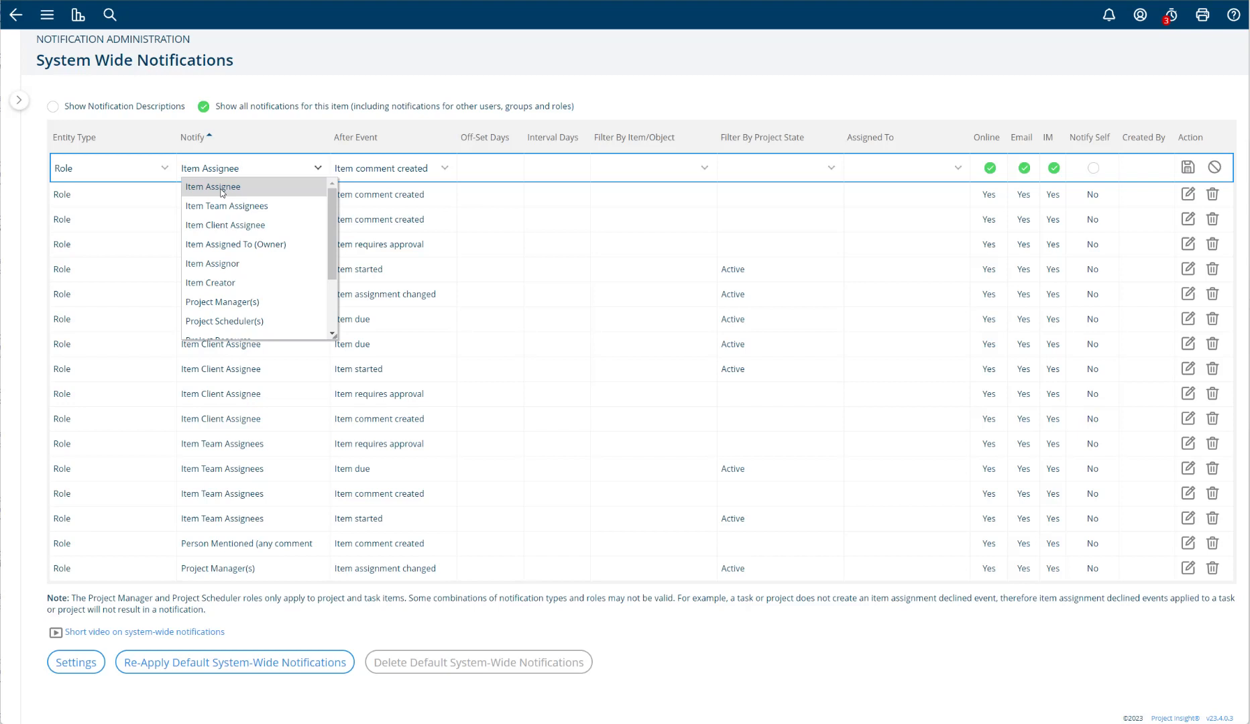
{"action": "left_click", "coordinate": [222, 188]}
- Look through the available roles and set the new notification to notify Project Manager(s)
{"action": "left_click", "coordinate": [315, 172]}
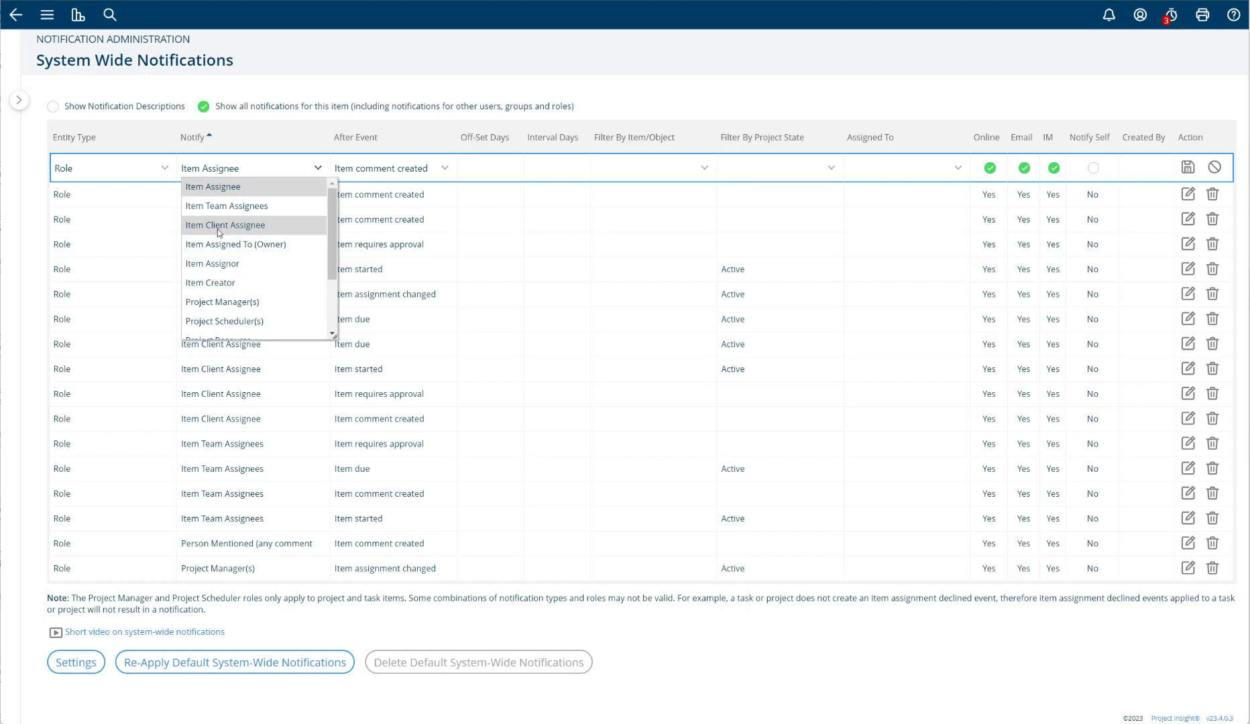
{"action": "scroll", "coordinate": [332, 230], "scroll_direction": "down", "scroll_amount": 1}
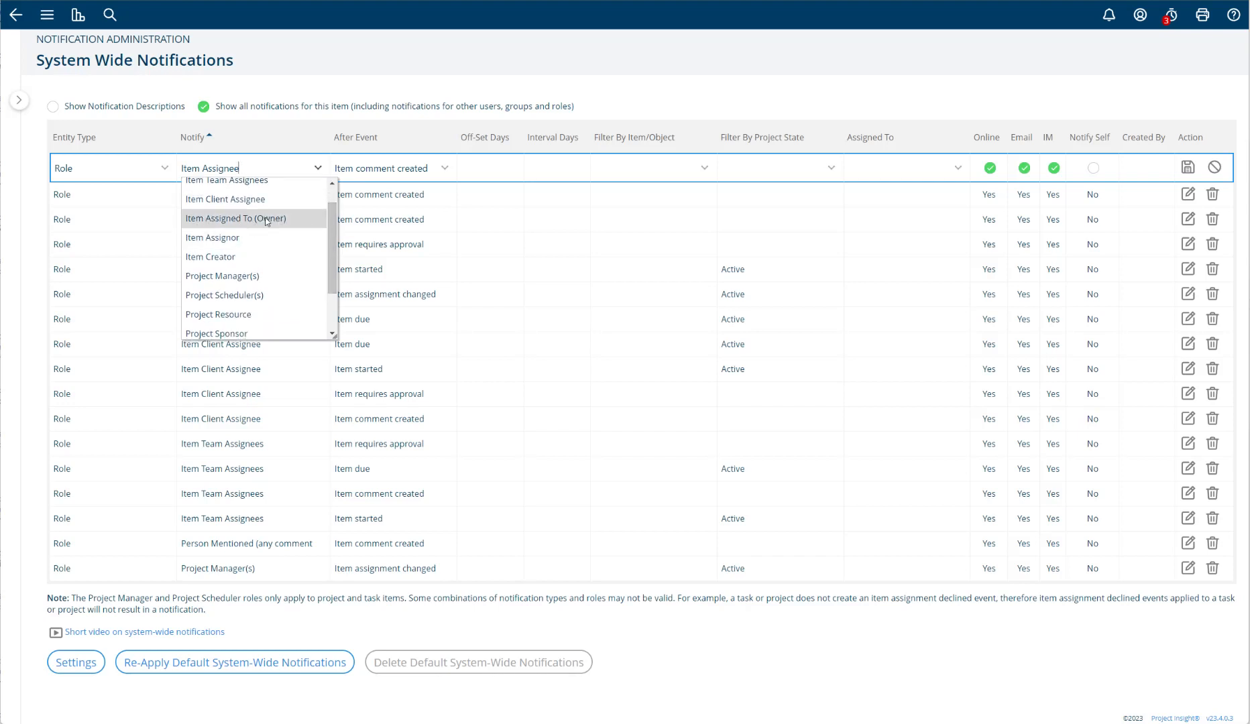
{"action": "scroll", "coordinate": [254, 206], "scroll_direction": "up", "scroll_amount": 1}
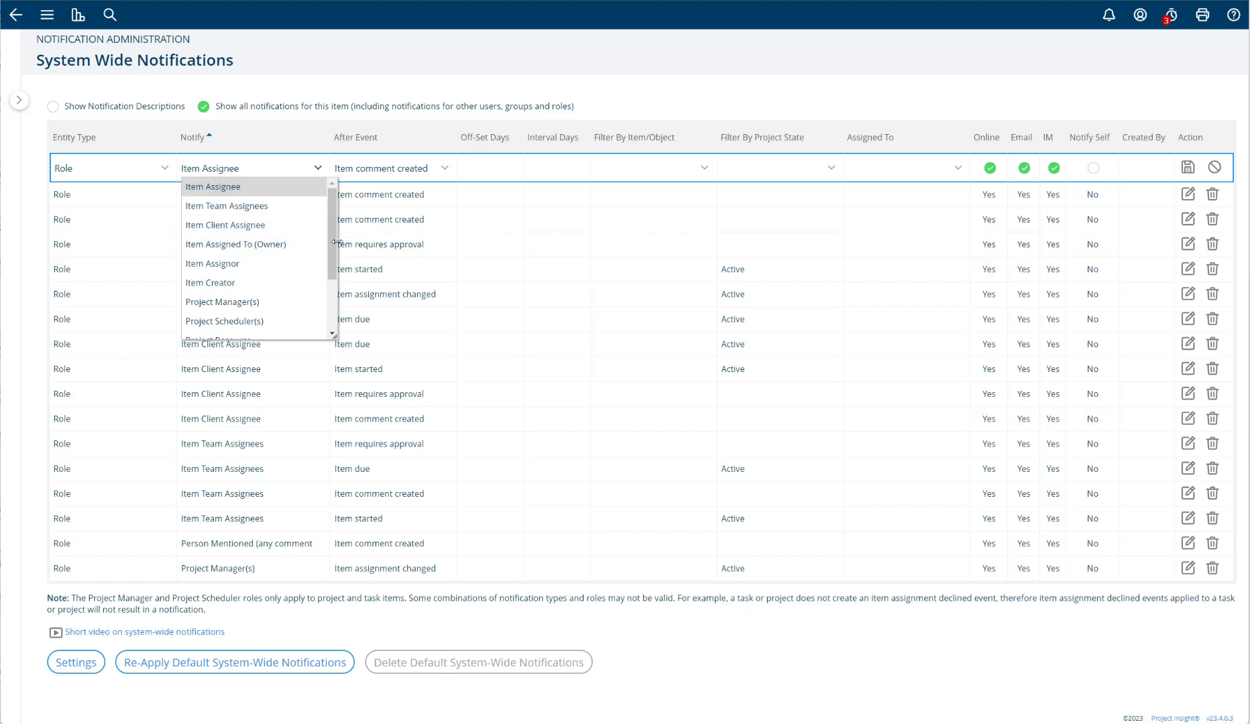
{"action": "scroll", "coordinate": [336, 243], "scroll_direction": "down", "scroll_amount": 1}
{"action": "scroll", "coordinate": [337, 246], "scroll_direction": "up", "scroll_amount": 1}
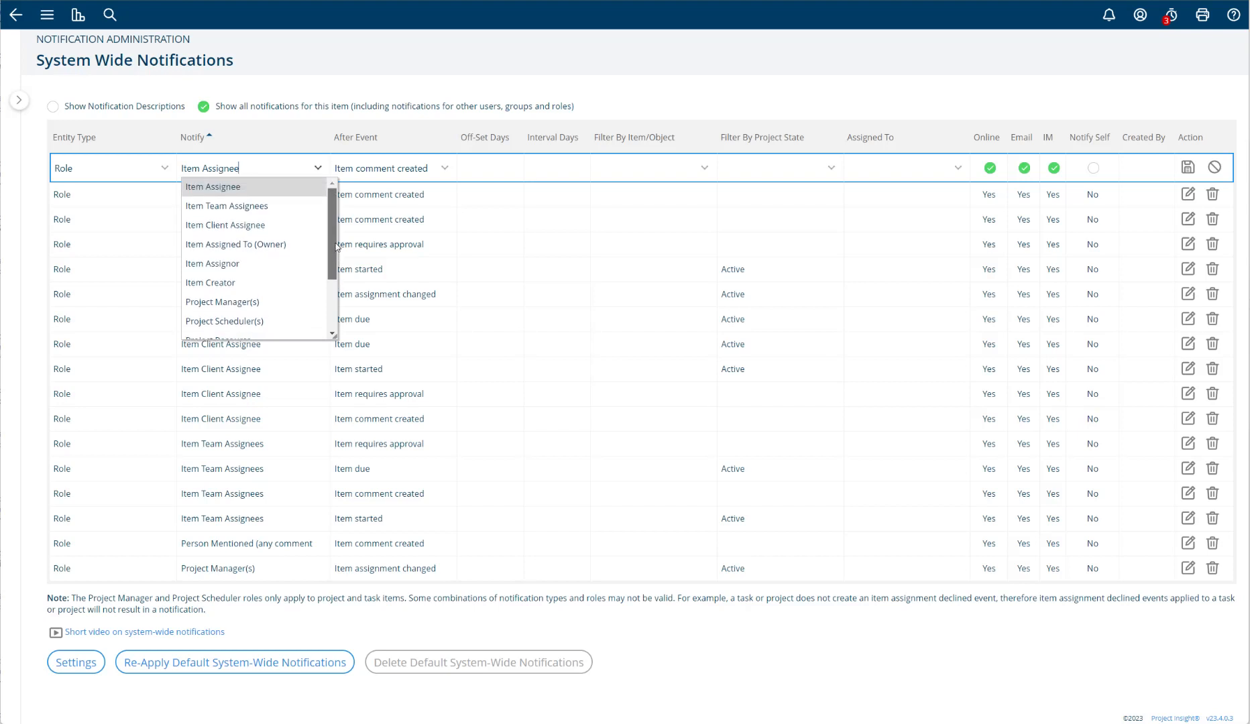
{"action": "scroll", "coordinate": [337, 245], "scroll_direction": "down", "scroll_amount": 2}
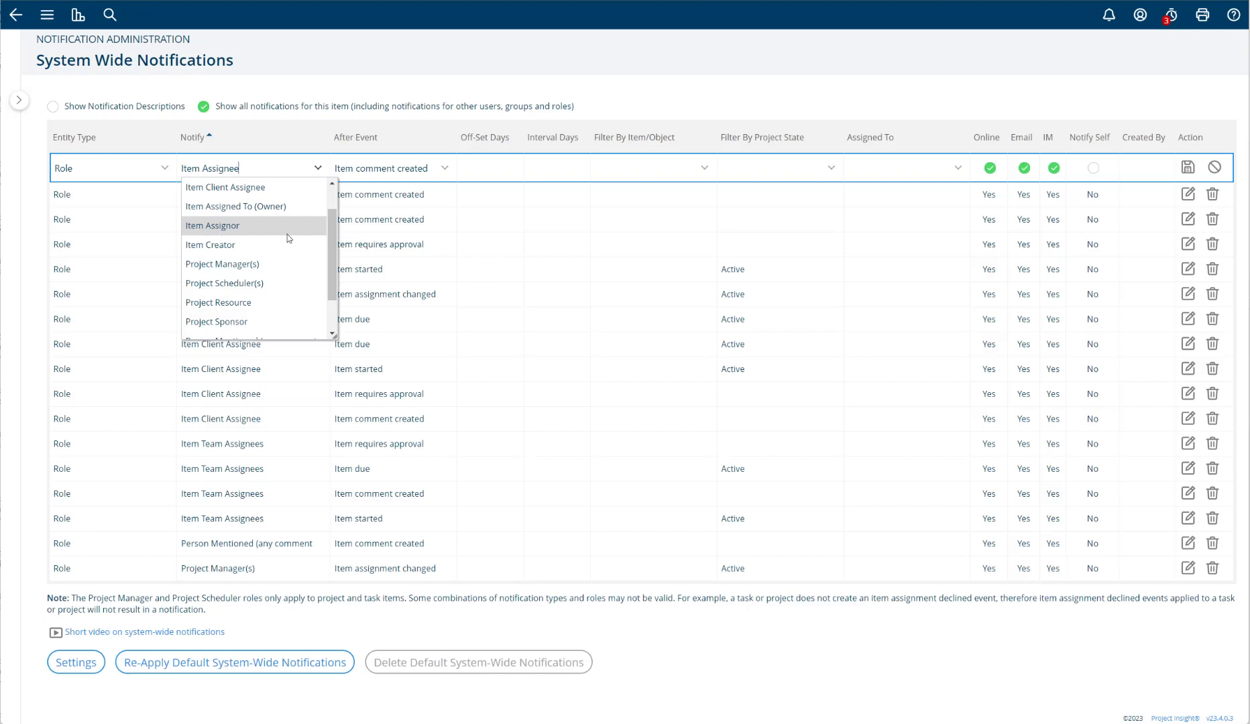
{"action": "mouse_move", "coordinate": [332, 240]}
{"action": "left_mouse_down"}
{"action": "mouse_move", "coordinate": [331, 253]}
{"action": "mouse_move", "coordinate": [332, 239]}
{"action": "left_mouse_up"}
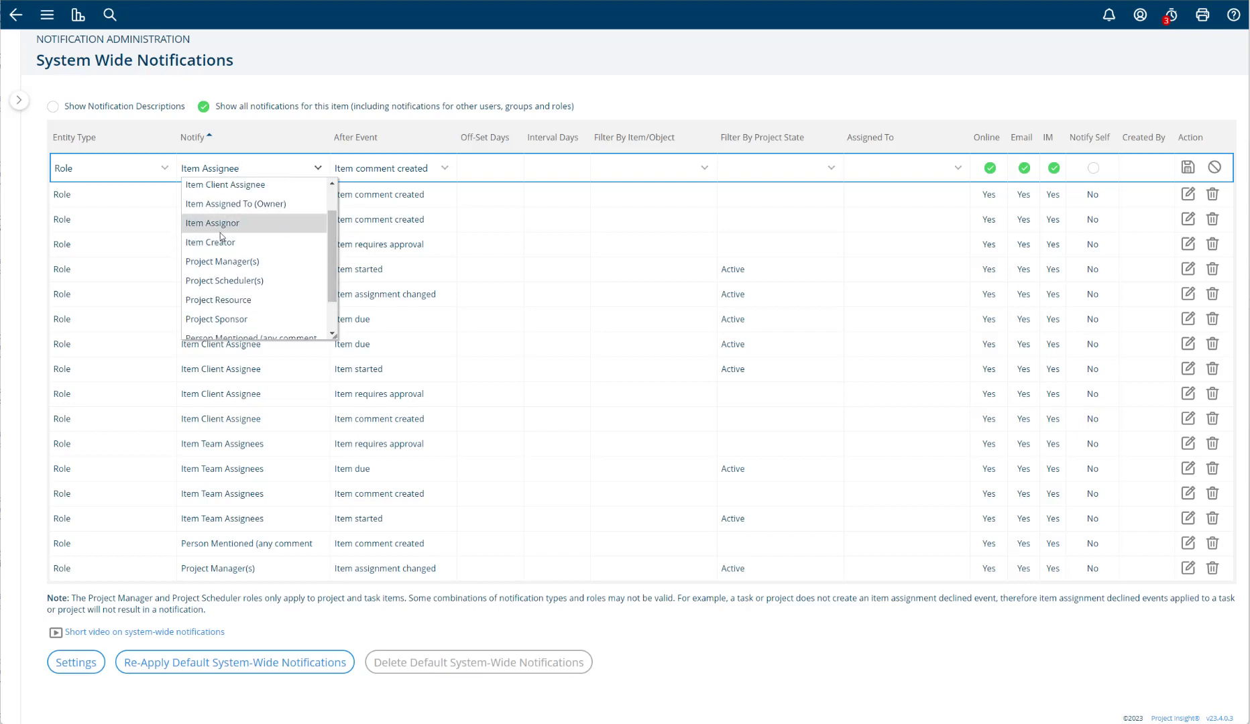
{"action": "scroll", "coordinate": [330, 252], "scroll_direction": "down", "scroll_amount": 1}
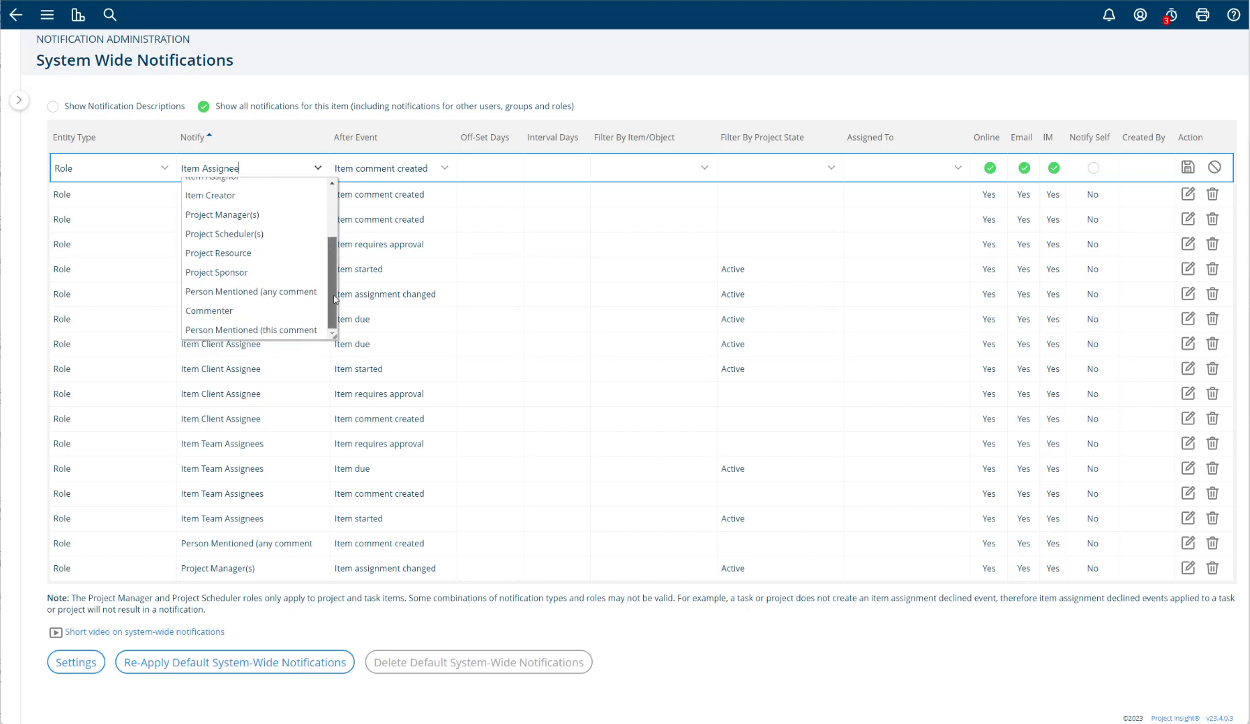
{"action": "left_click", "coordinate": [194, 215]}
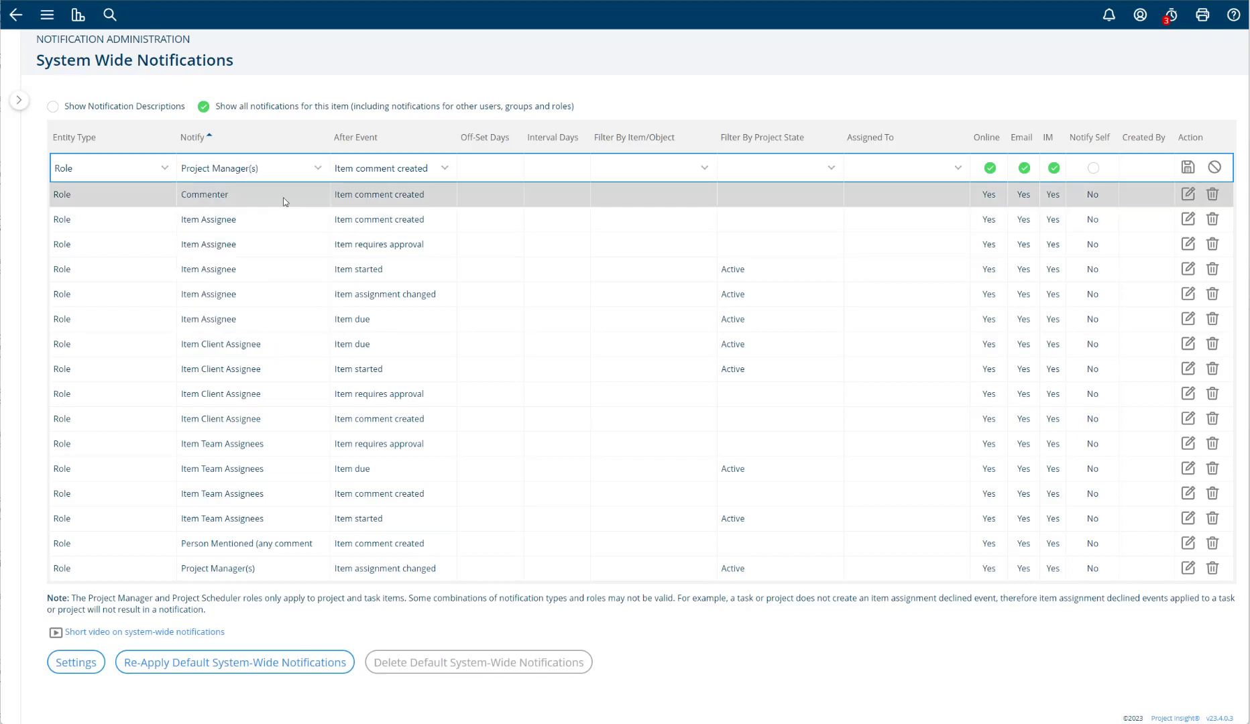
{"action": "left_click", "coordinate": [318, 173]}
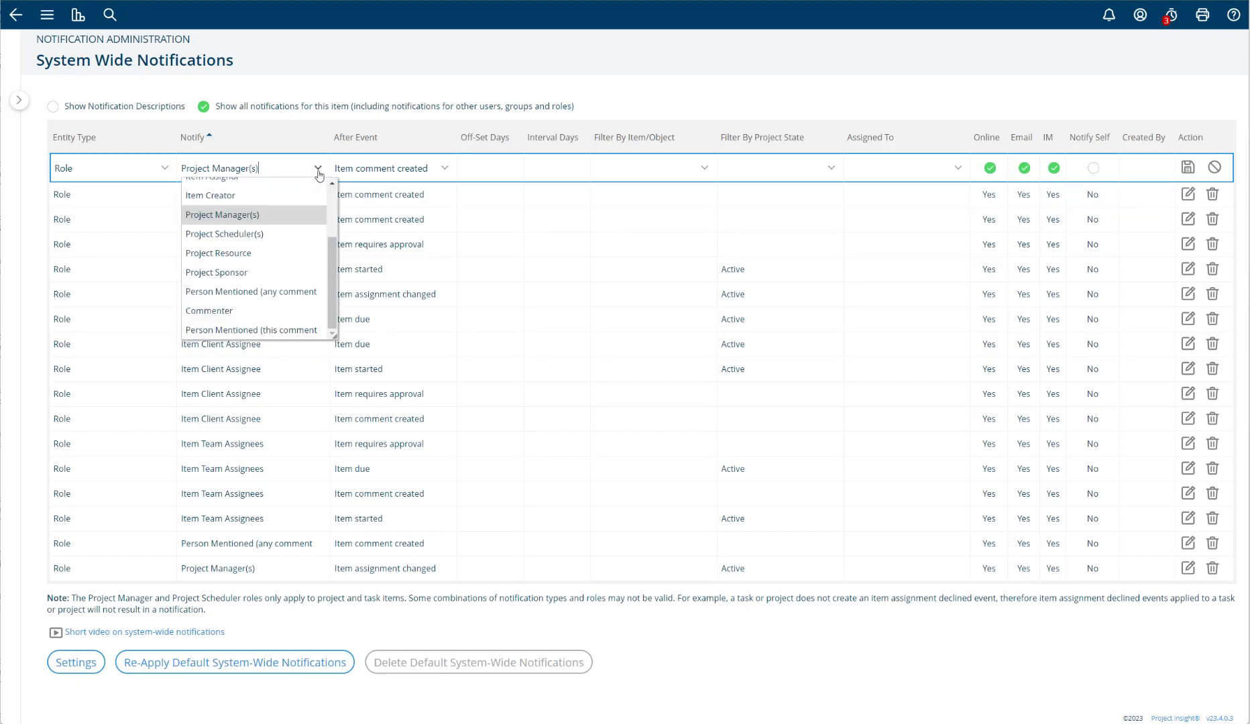
{"action": "left_click", "coordinate": [282, 215]}
- Set the new notification's After Event to "Item overdue"
{"action": "left_click", "coordinate": [444, 167]}
{"action": "scroll", "coordinate": [379, 265], "scroll_direction": "down", "scroll_amount": 3}
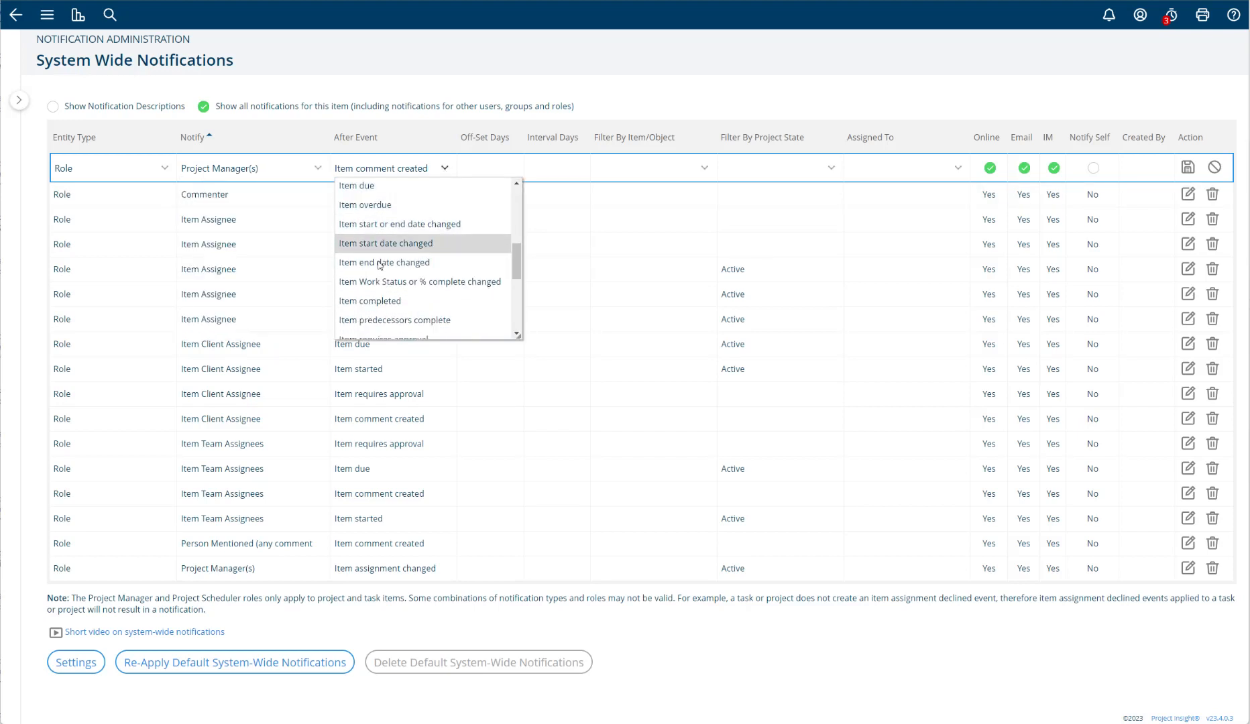
{"action": "left_click", "coordinate": [383, 213]}
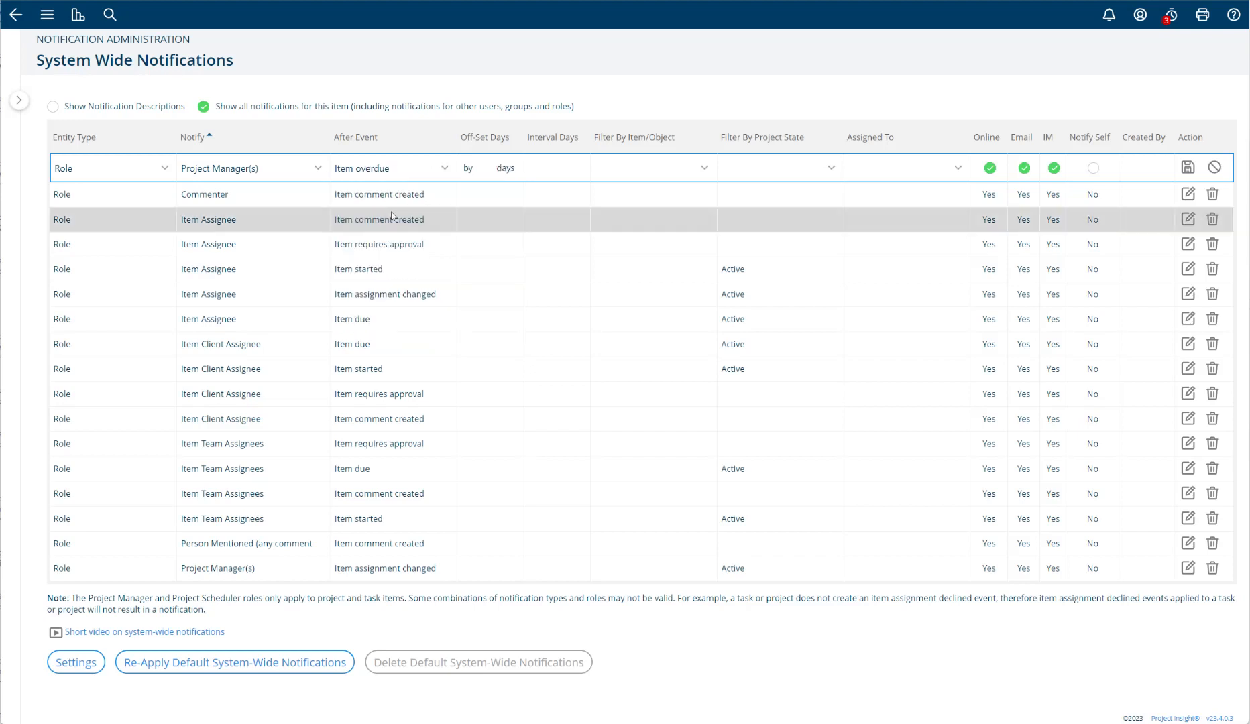
- Review the full range of Notify roles available for the new notification, keeping the current selection
{"action": "left_click", "coordinate": [318, 168]}
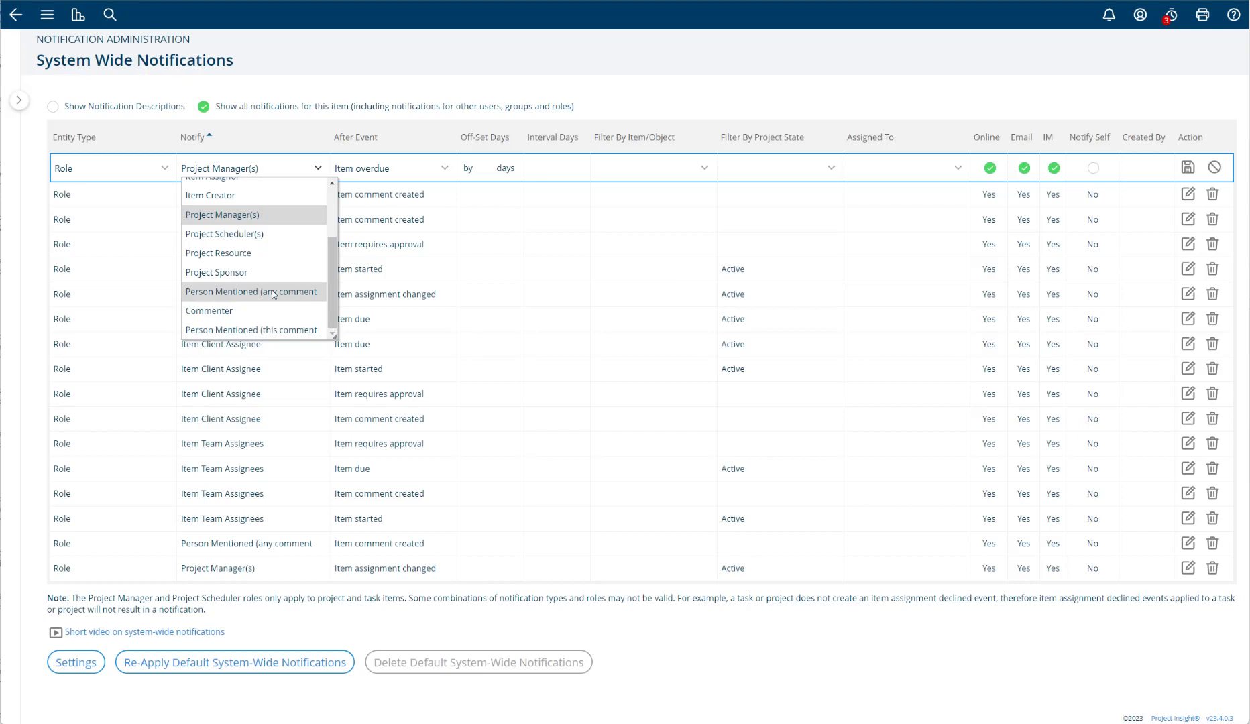
{"action": "scroll", "coordinate": [271, 290], "scroll_direction": "up", "scroll_amount": 1}
{"action": "scroll", "coordinate": [272, 293], "scroll_direction": "up", "scroll_amount": 3}
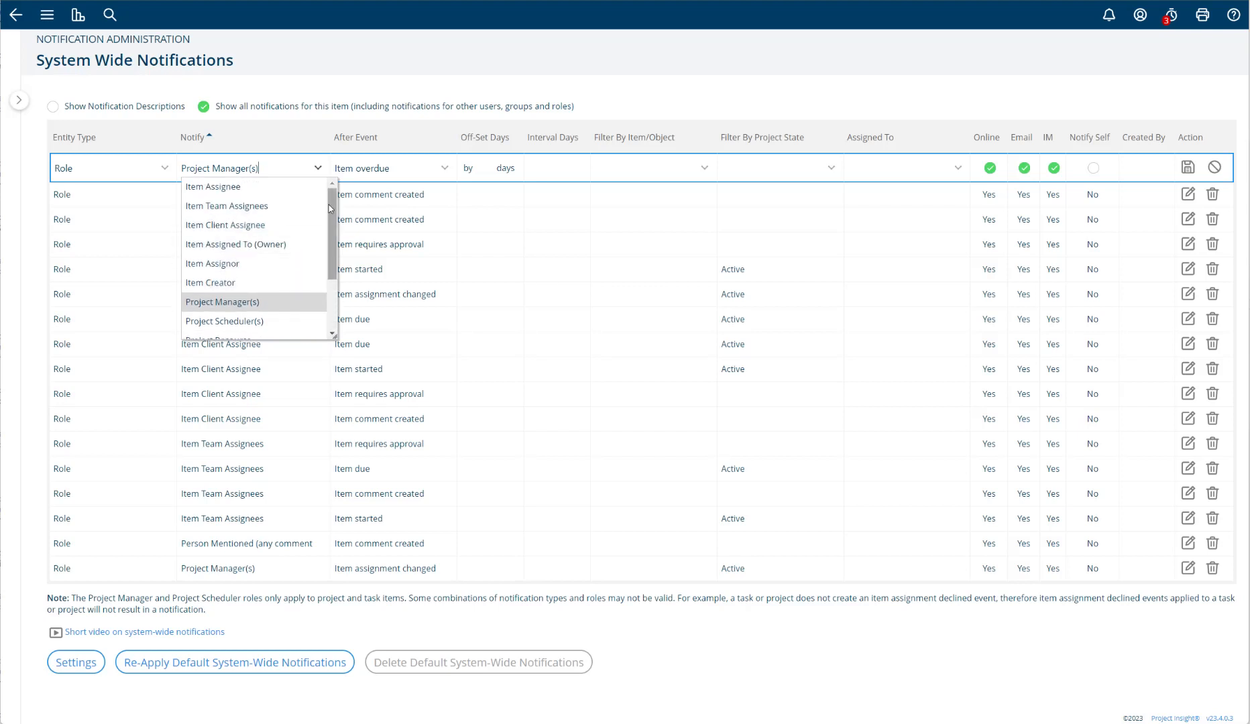
{"action": "left_click_drag", "start_coordinate": [331, 204], "coordinate": [332, 282]}
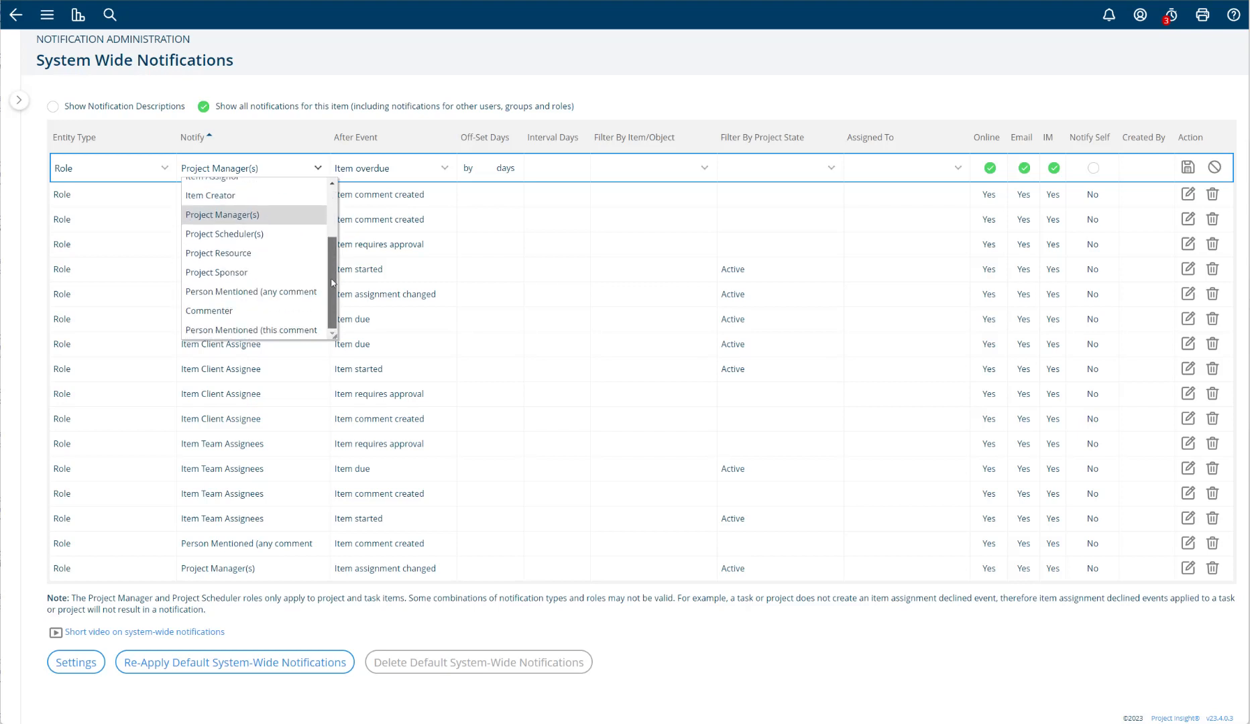
{"action": "left_click", "coordinate": [312, 90]}
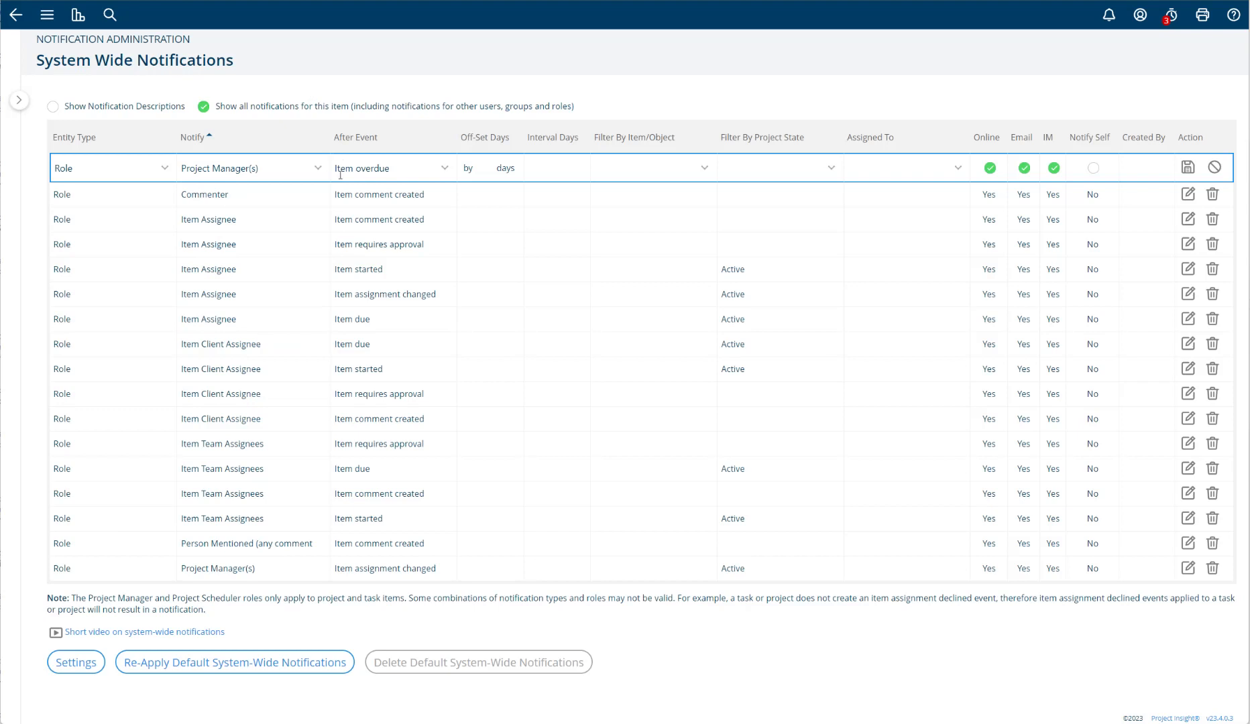
- Look through the available After Event options and set the new notification to "Item before start" with an offset of 2 days
{"action": "left_click", "coordinate": [444, 169]}
{"action": "left_click_drag", "start_coordinate": [516, 260], "coordinate": [503, 205]}
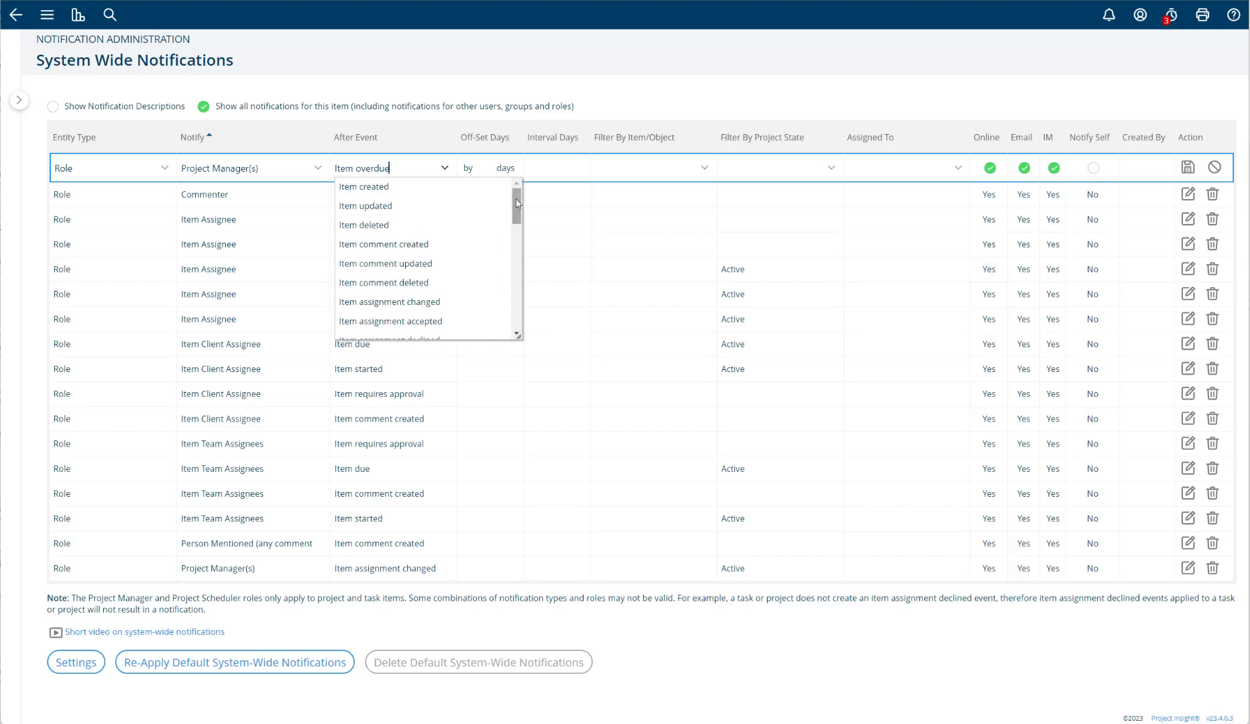
{"action": "mouse_move", "coordinate": [515, 201]}
{"action": "left_mouse_down"}
{"action": "mouse_move", "coordinate": [509, 293]}
{"action": "mouse_move", "coordinate": [516, 202]}
{"action": "left_mouse_up"}
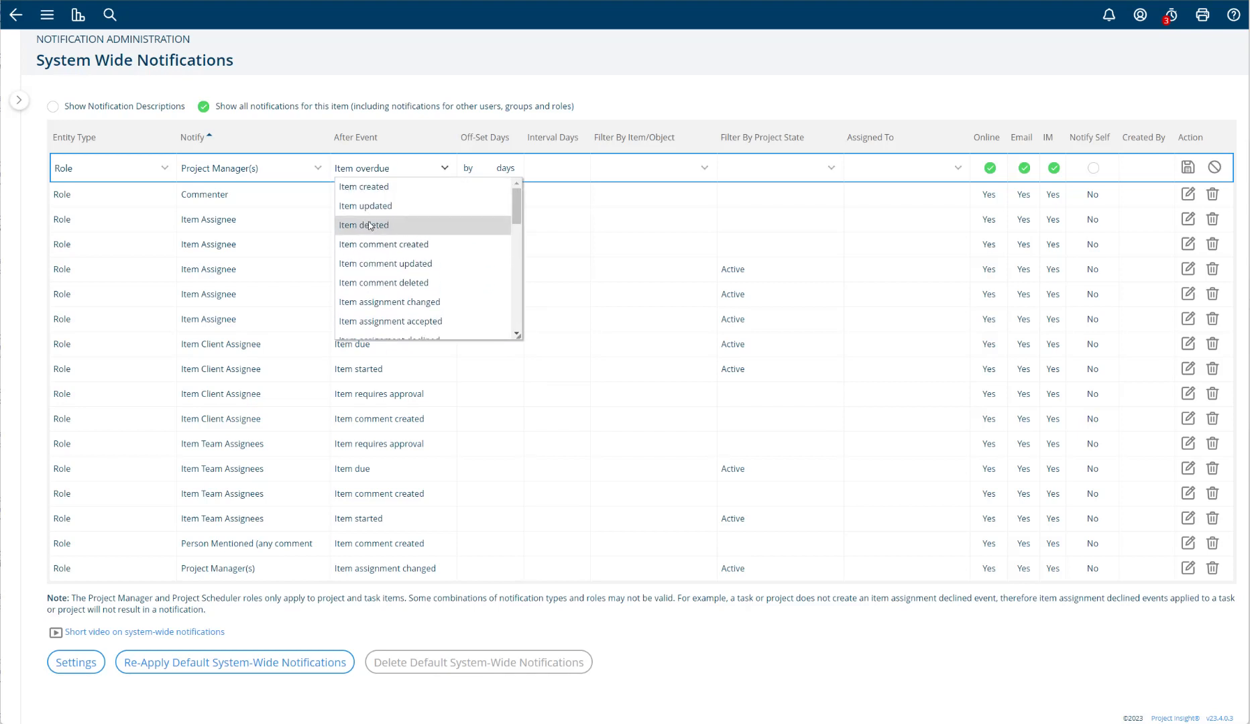
{"action": "scroll", "coordinate": [424, 236], "scroll_direction": "down", "scroll_amount": 2}
{"action": "scroll", "coordinate": [415, 248], "scroll_direction": "up", "scroll_amount": 2}
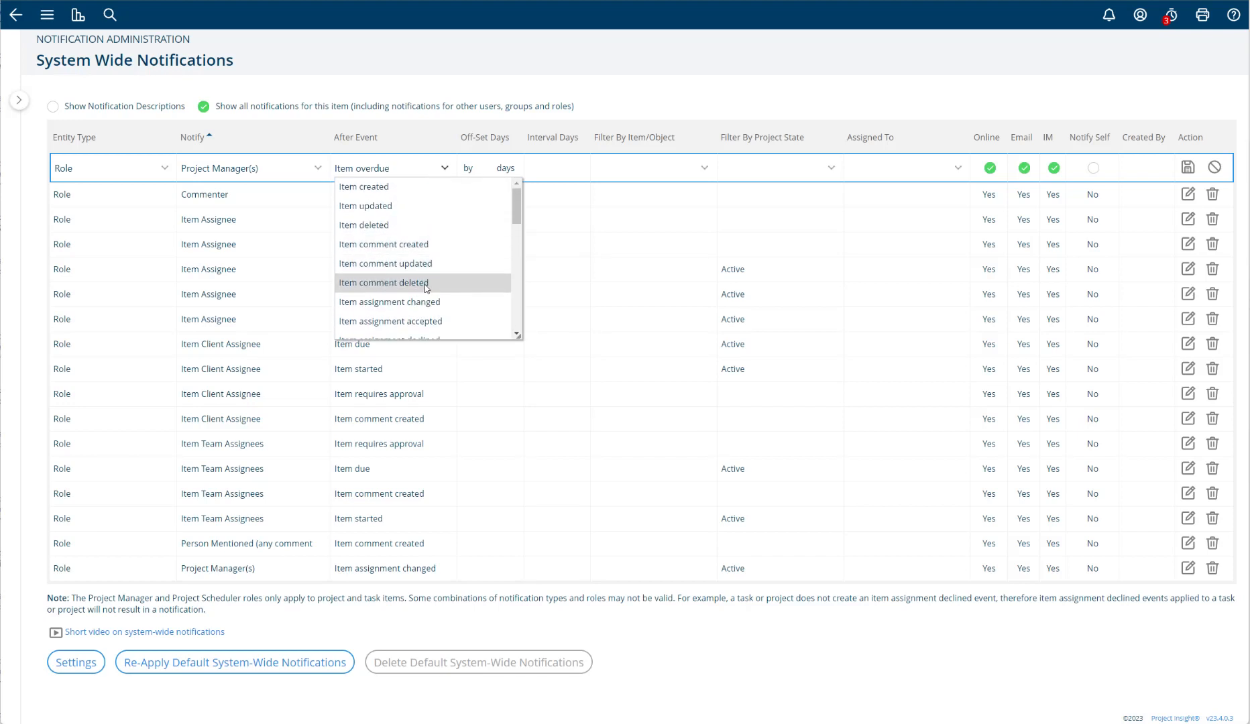
{"action": "scroll", "coordinate": [442, 288], "scroll_direction": "down", "scroll_amount": 2}
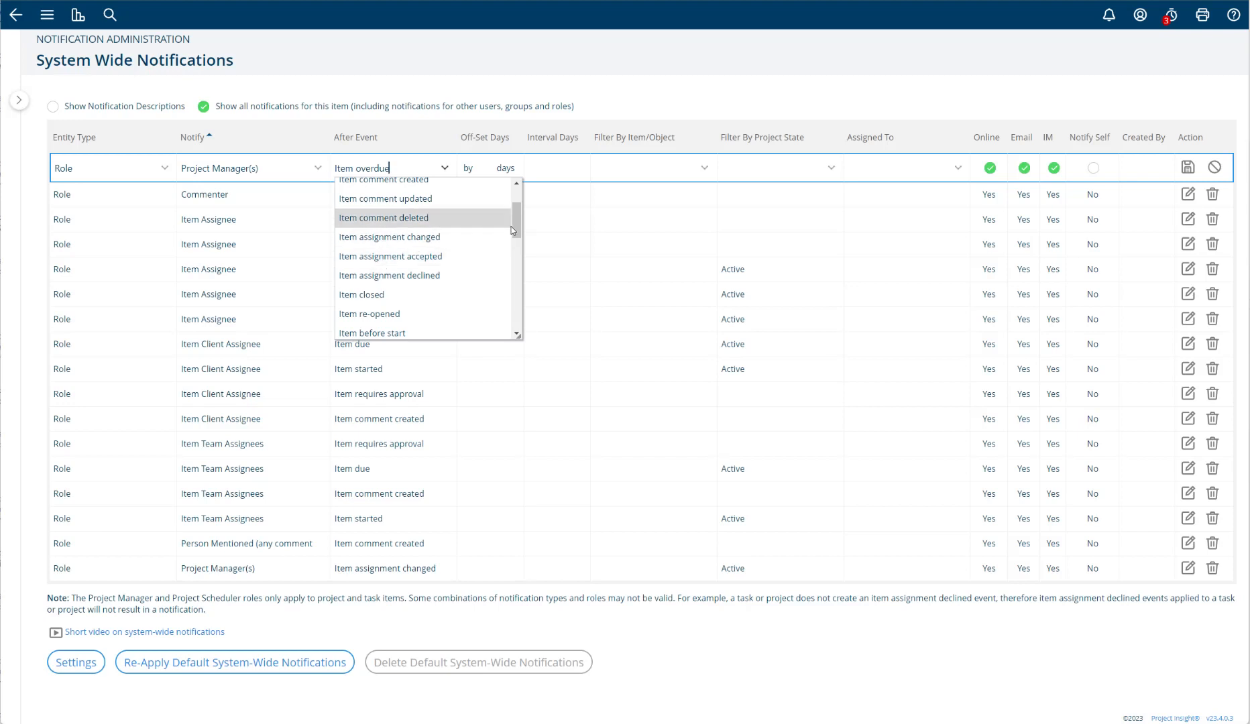
{"action": "scroll", "coordinate": [435, 232], "scroll_direction": "down", "scroll_amount": 3}
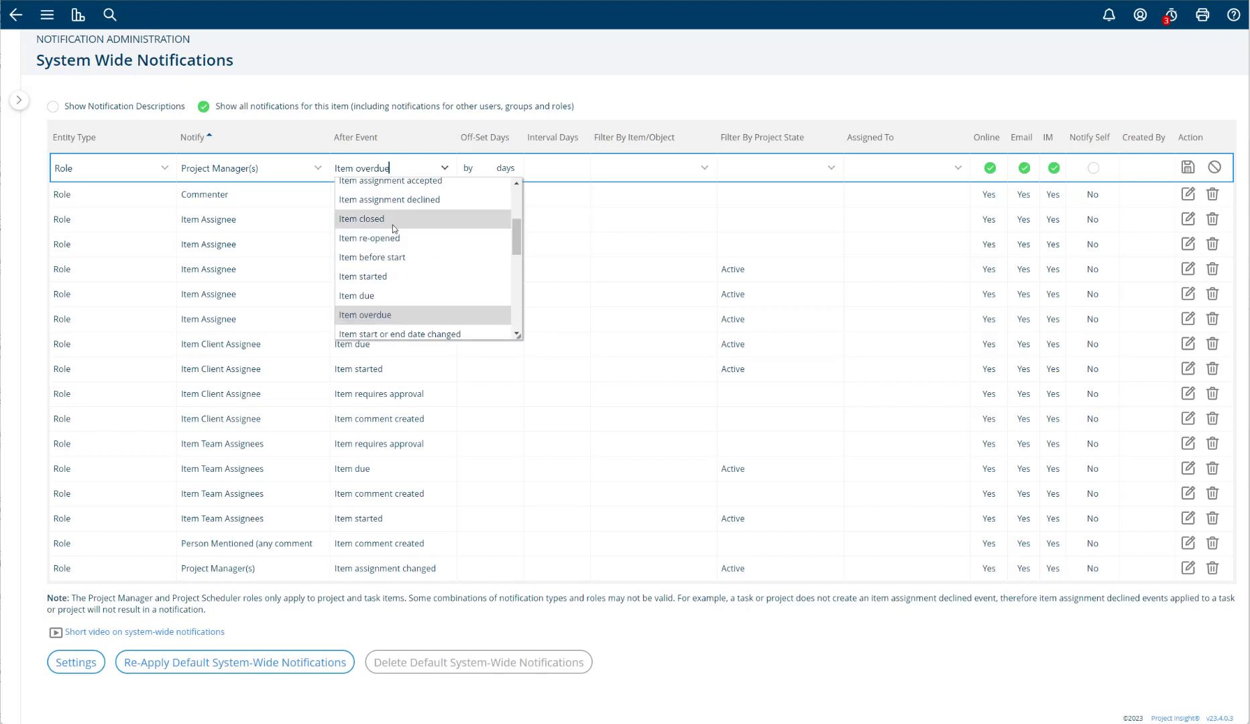
{"action": "left_click", "coordinate": [353, 264]}
{"action": "left_click", "coordinate": [480, 168]}
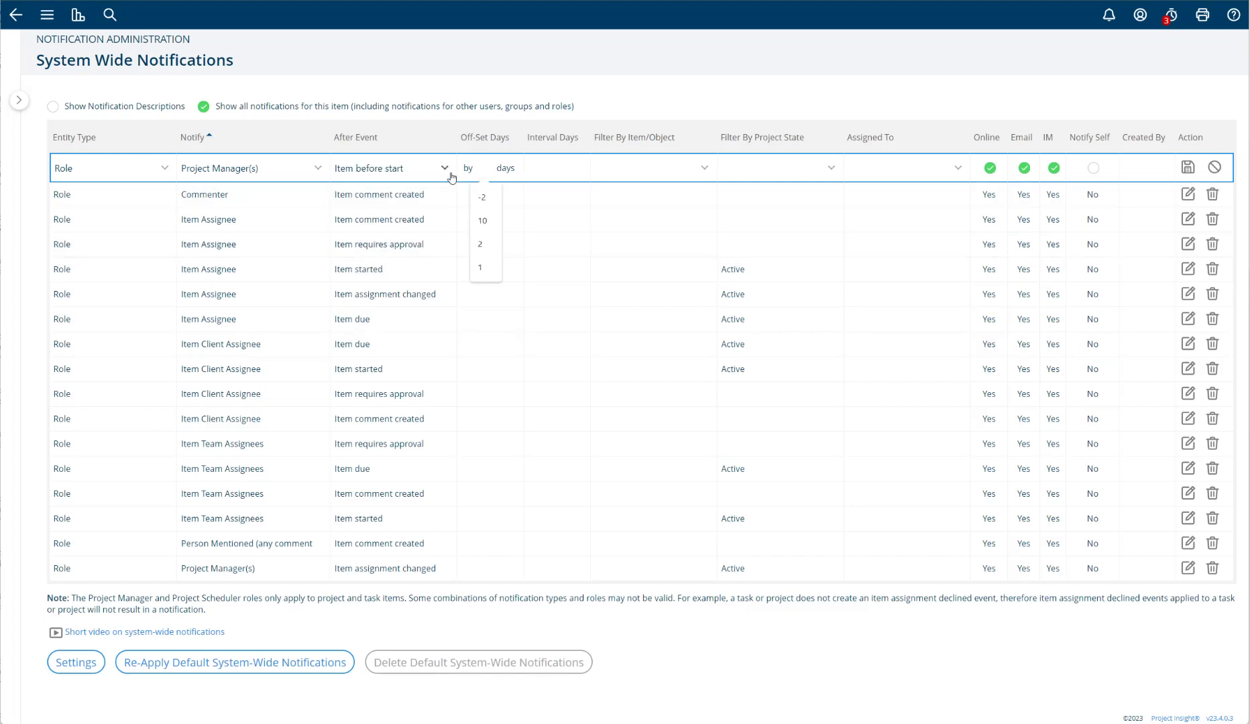
{"action": "type", "text": "2"}
- Switch the new notification's After Event through "Item started", "Item due" and "Item overdue" in turn
{"action": "left_click", "coordinate": [446, 171]}
{"action": "left_click", "coordinate": [370, 209]}
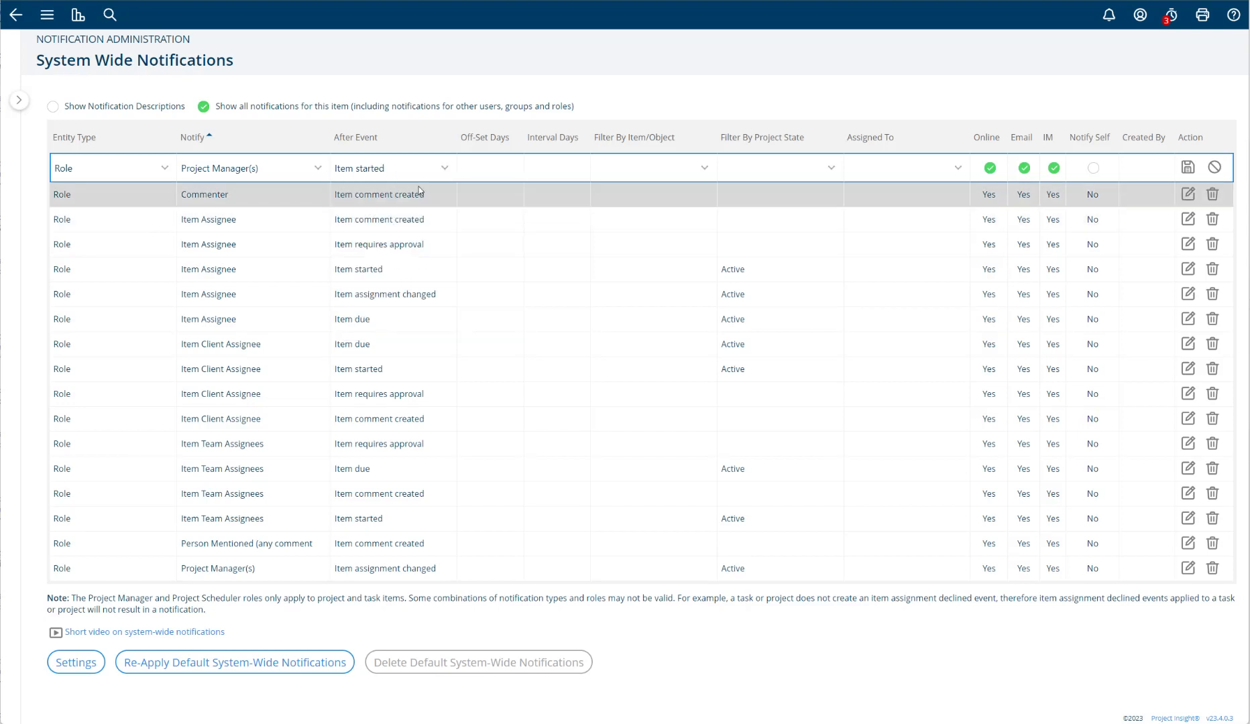
{"action": "left_click", "coordinate": [445, 168]}
{"action": "left_click", "coordinate": [396, 209]}
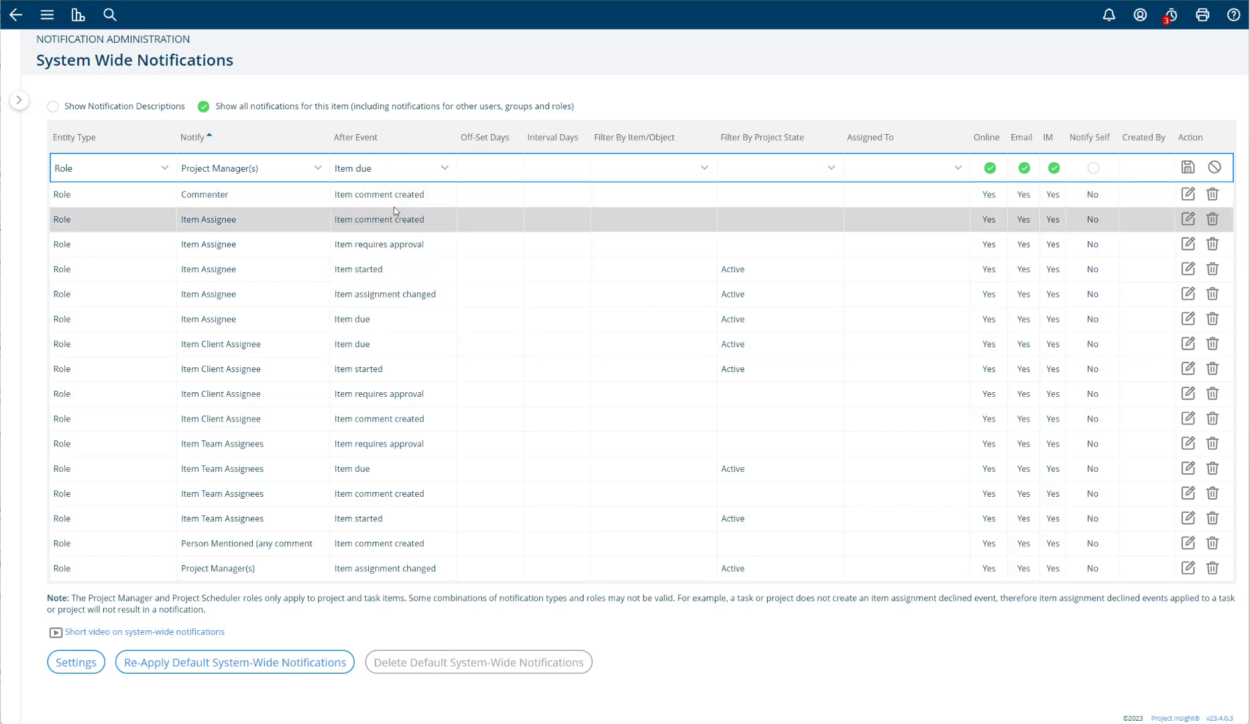
{"action": "left_click", "coordinate": [445, 167]}
{"action": "left_click", "coordinate": [408, 213]}
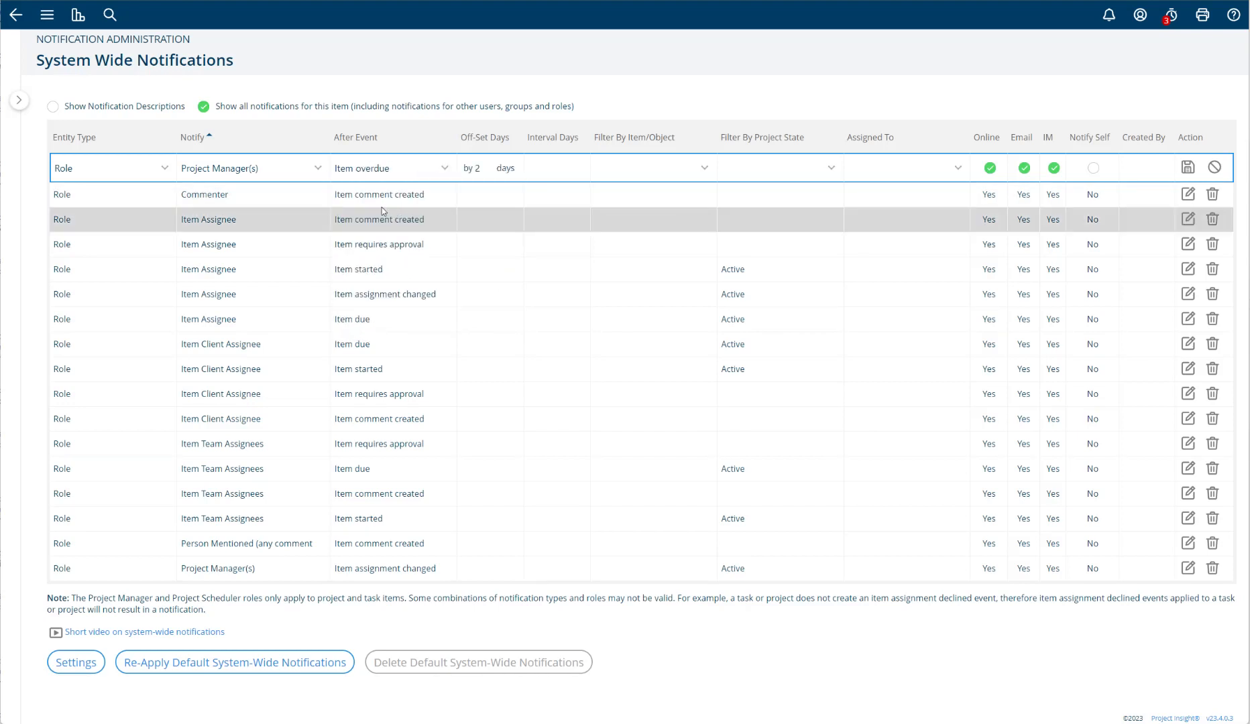
- Try the date change events one after another and set After Event to "Item Work Status or % complete changed"
{"action": "left_click", "coordinate": [443, 175]}
{"action": "left_click", "coordinate": [443, 205]}
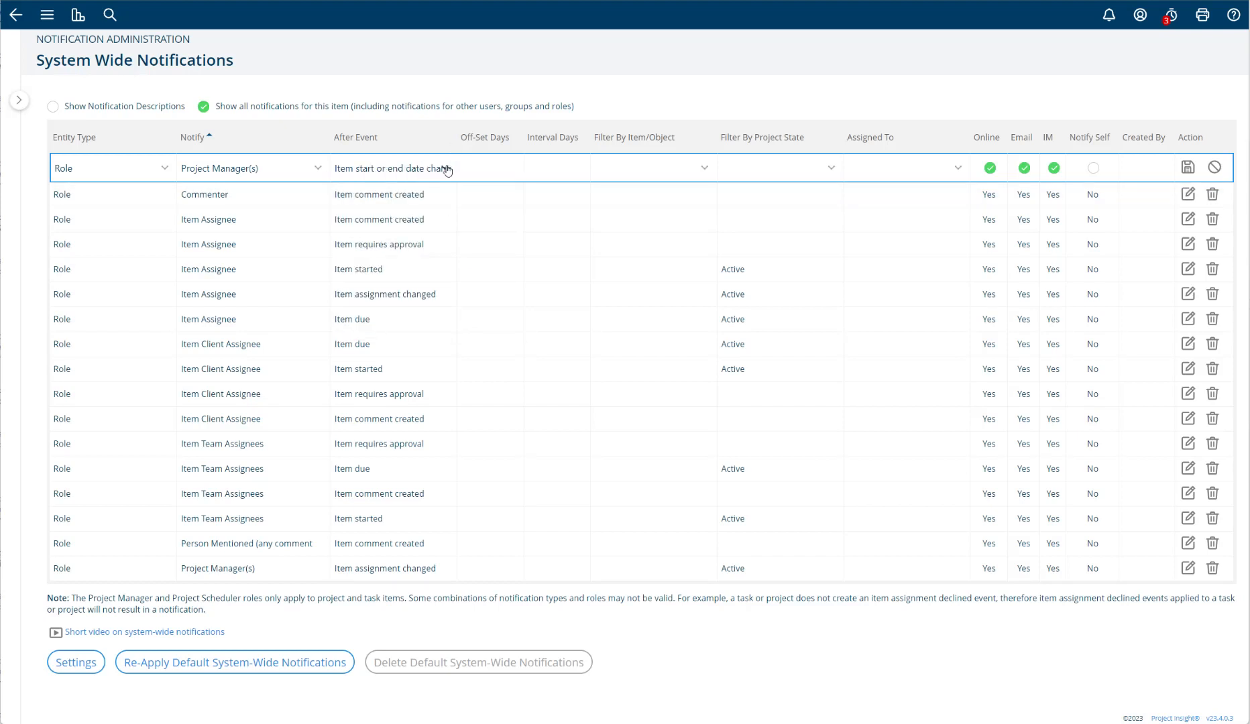
{"action": "left_click", "coordinate": [448, 170]}
{"action": "left_click", "coordinate": [413, 205]}
{"action": "left_click", "coordinate": [445, 173]}
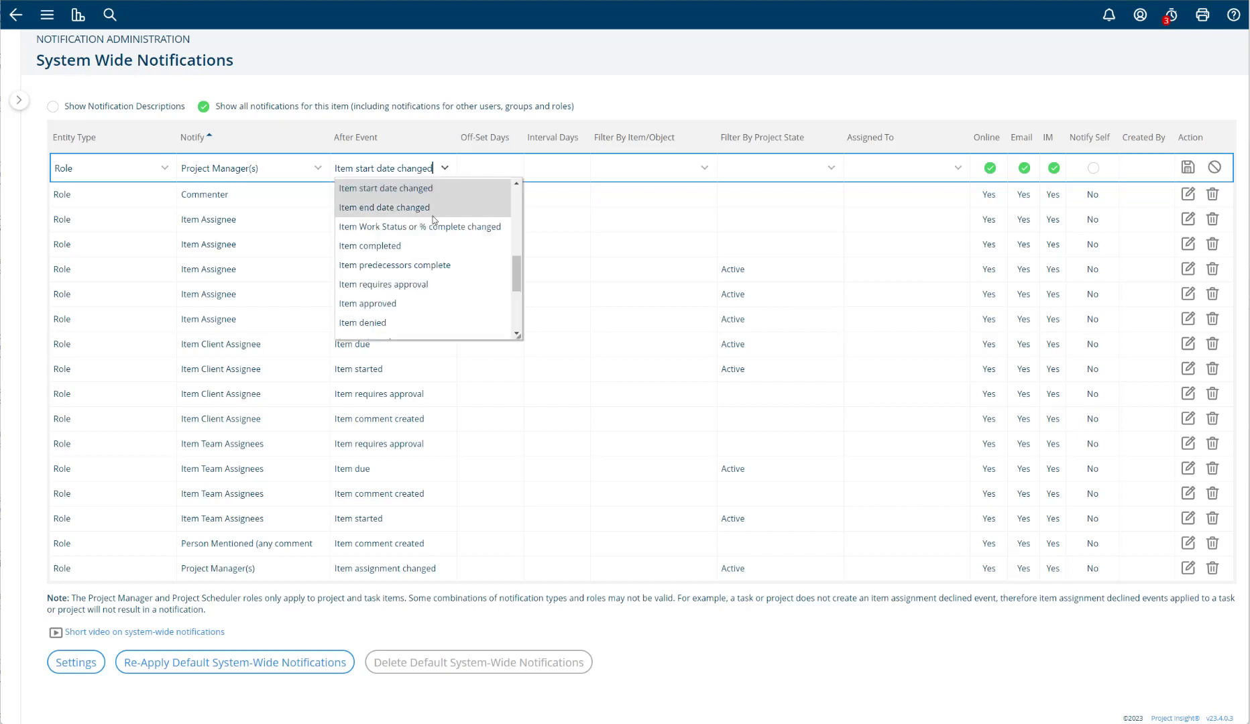
{"action": "left_click", "coordinate": [433, 214]}
{"action": "left_click", "coordinate": [443, 171]}
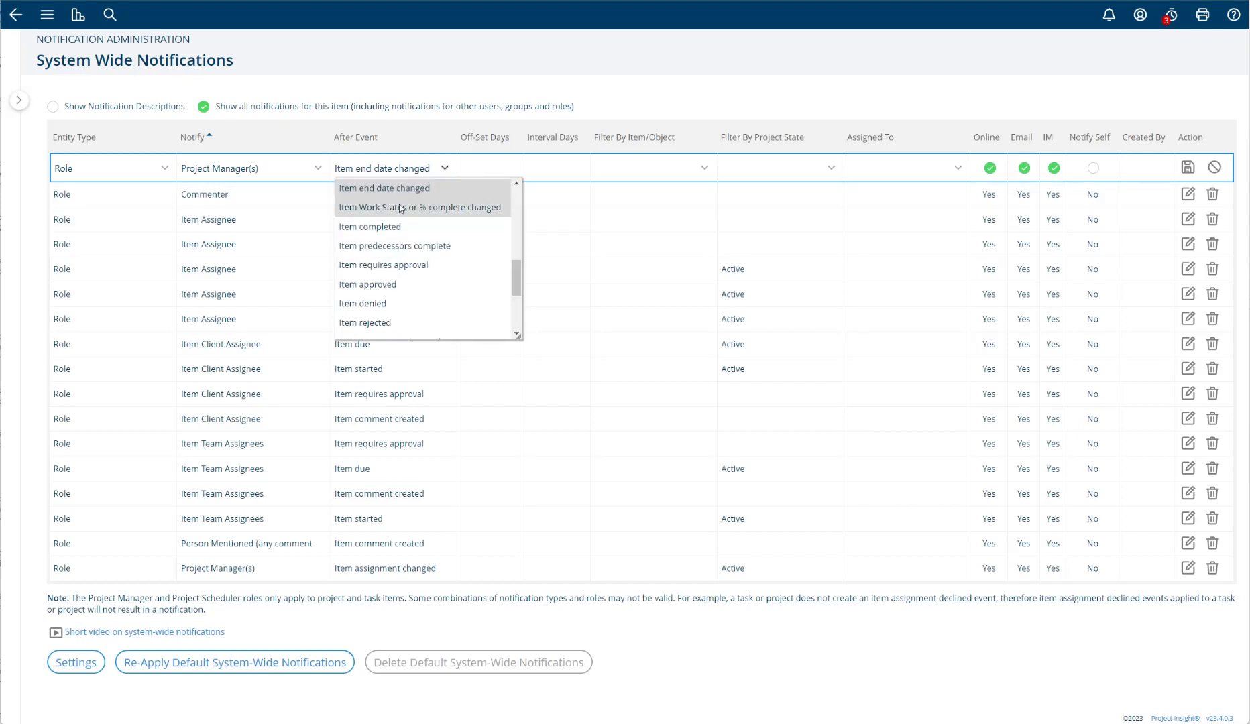
{"action": "left_click", "coordinate": [401, 209]}
- Review the remaining After Event options, including approval, issue, resource and time sheet events, keeping the current selection
{"action": "left_click", "coordinate": [445, 171]}
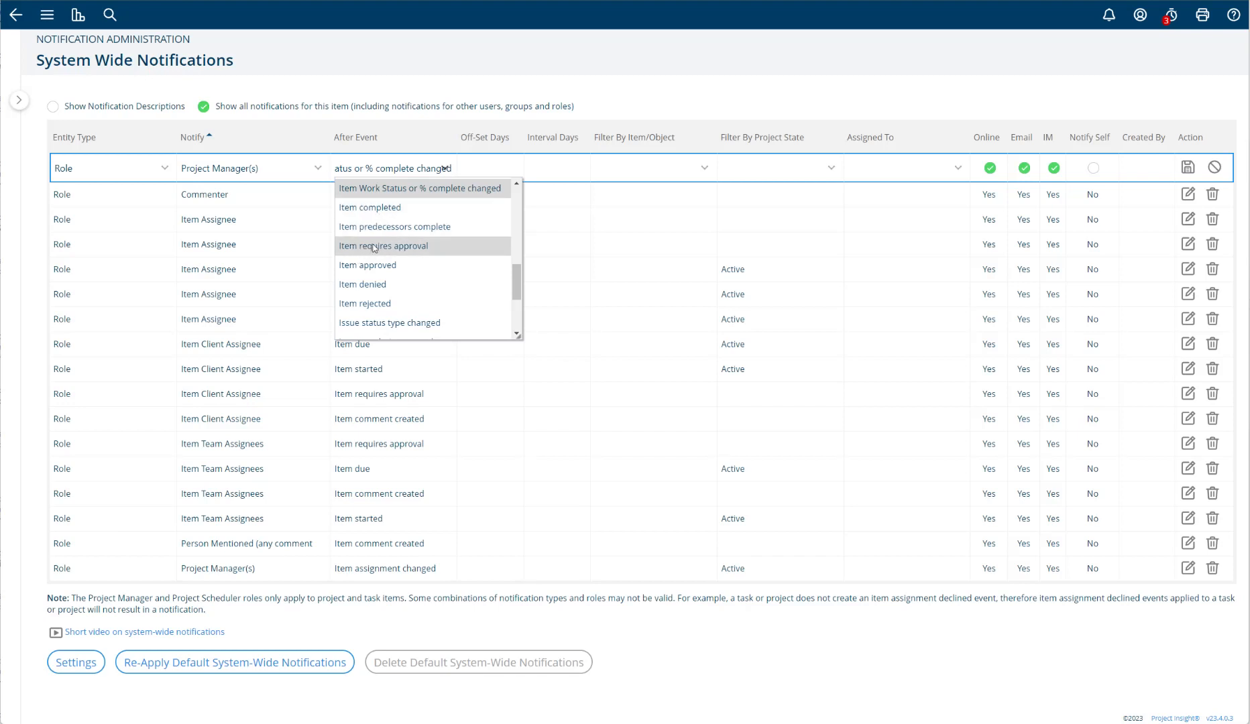
{"action": "scroll", "coordinate": [374, 248], "scroll_direction": "down", "scroll_amount": 2}
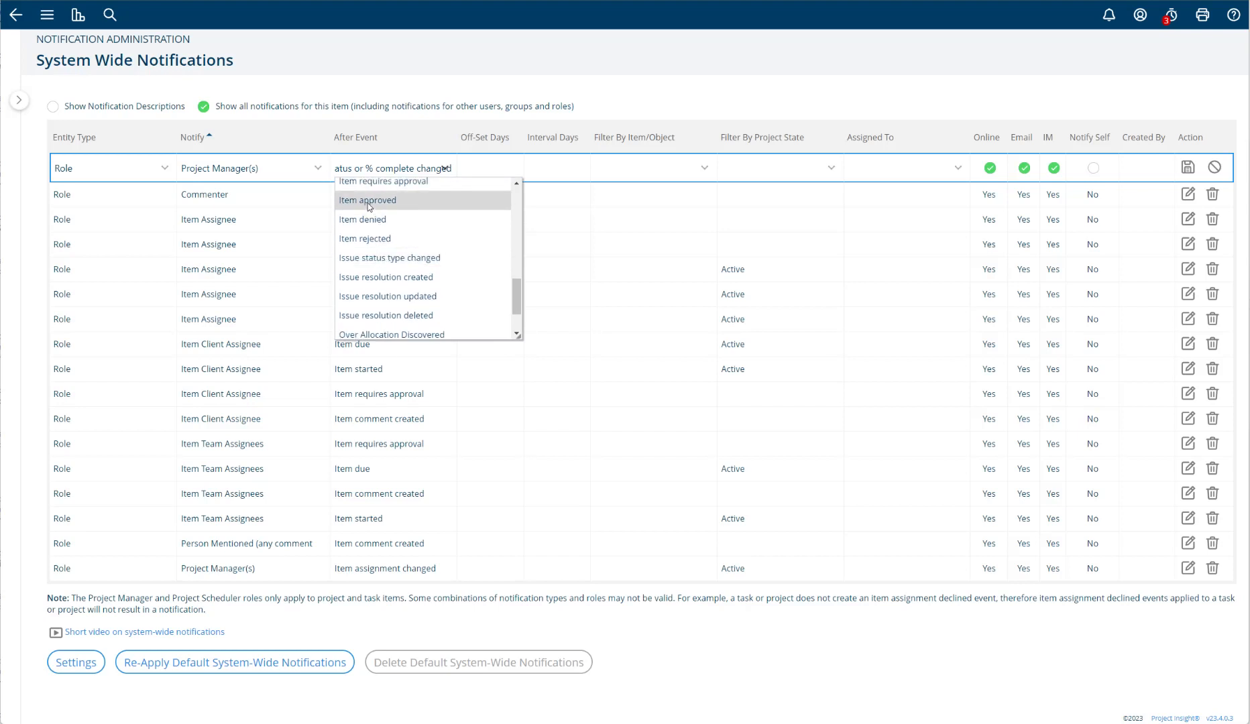
{"action": "scroll", "coordinate": [456, 263], "scroll_direction": "down", "scroll_amount": 2}
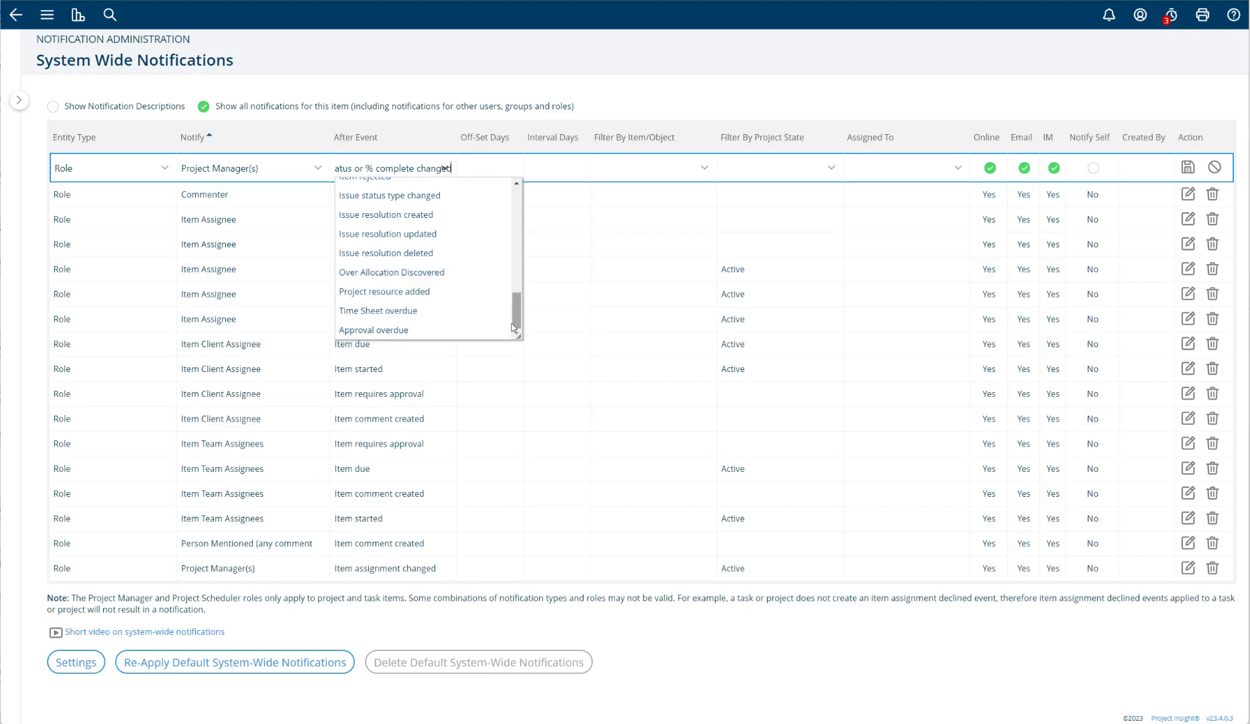
{"action": "left_click_drag", "start_coordinate": [515, 324], "coordinate": [515, 196]}
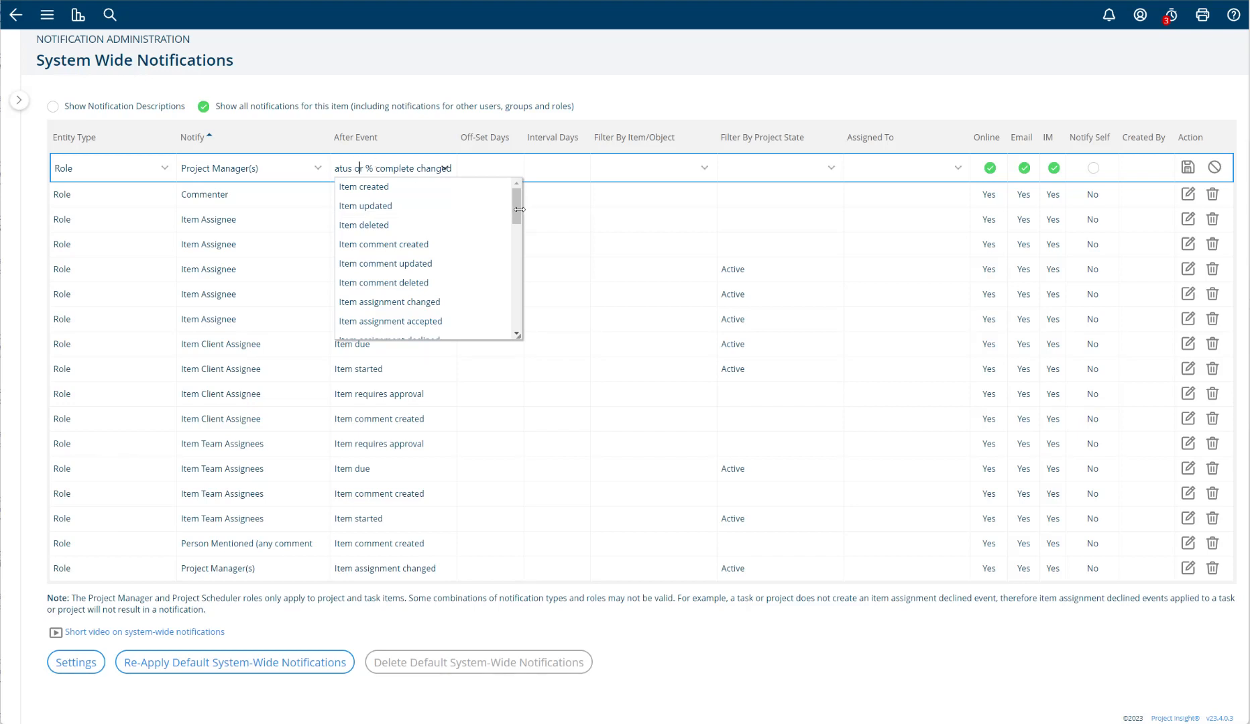
{"action": "mouse_move", "coordinate": [517, 204]}
{"action": "left_mouse_down"}
{"action": "mouse_move", "coordinate": [524, 337]}
{"action": "mouse_move", "coordinate": [516, 214]}
{"action": "left_mouse_up"}
{"action": "mouse_move", "coordinate": [515, 197]}
{"action": "left_mouse_down"}
{"action": "mouse_move", "coordinate": [516, 214]}
{"action": "mouse_move", "coordinate": [515, 200]}
{"action": "left_mouse_up"}
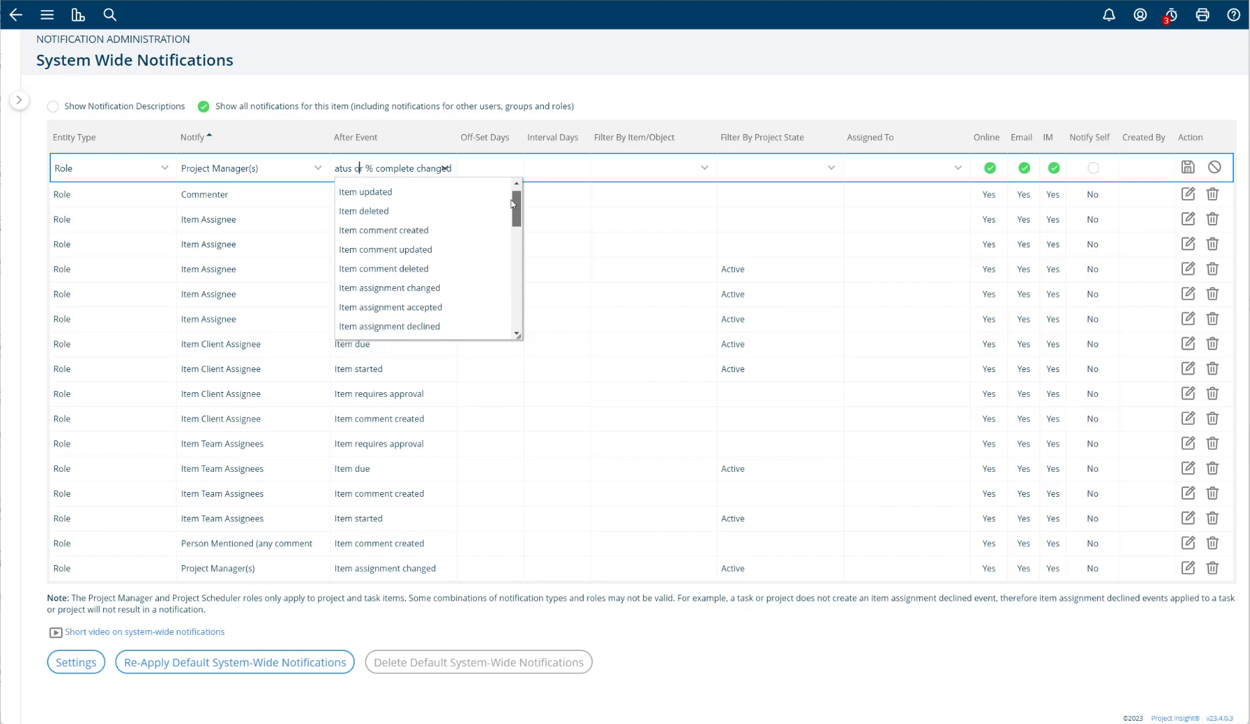
{"action": "left_click", "coordinate": [473, 171]}
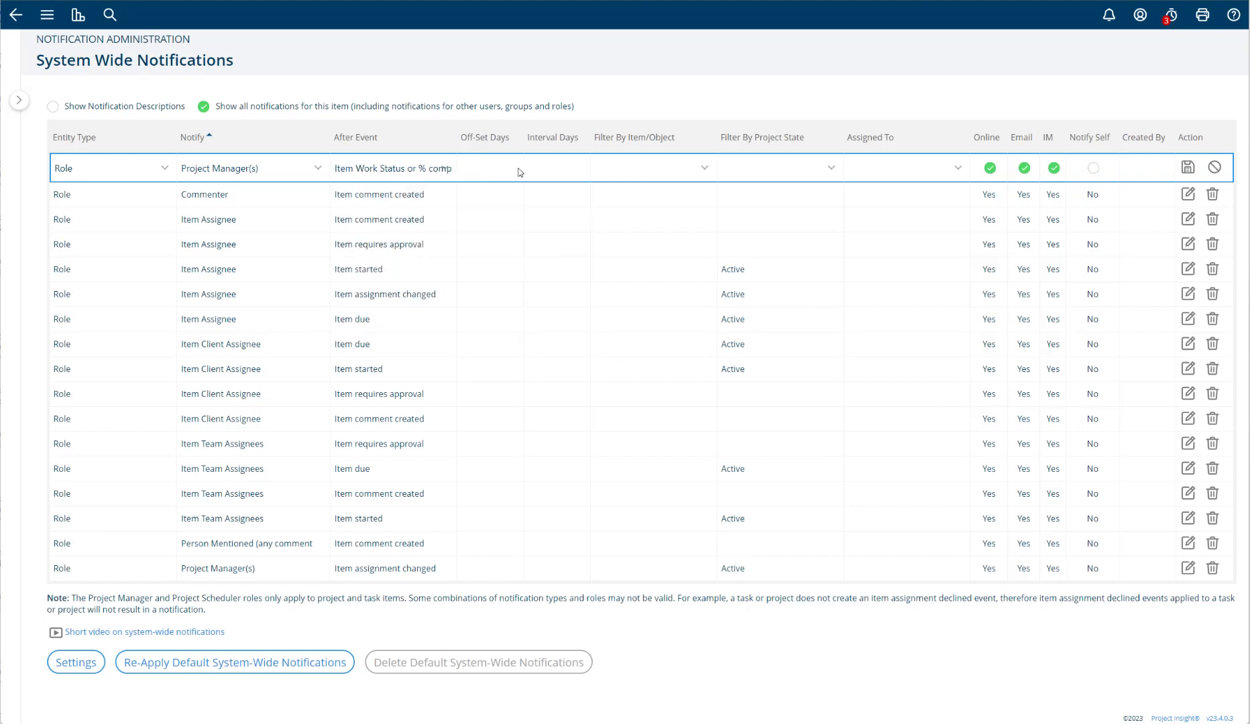
{"action": "left_click", "coordinate": [446, 166]}
{"action": "left_click_drag", "start_coordinate": [518, 277], "coordinate": [516, 191]}
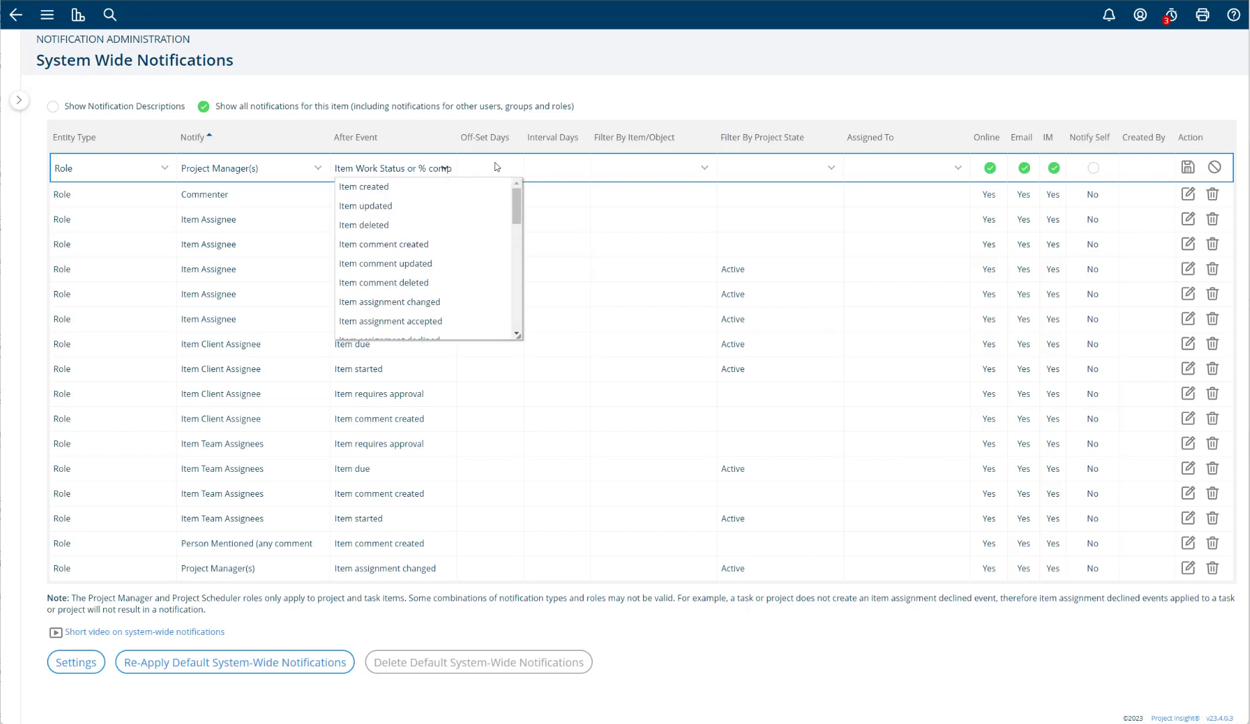
{"action": "left_click", "coordinate": [496, 166]}
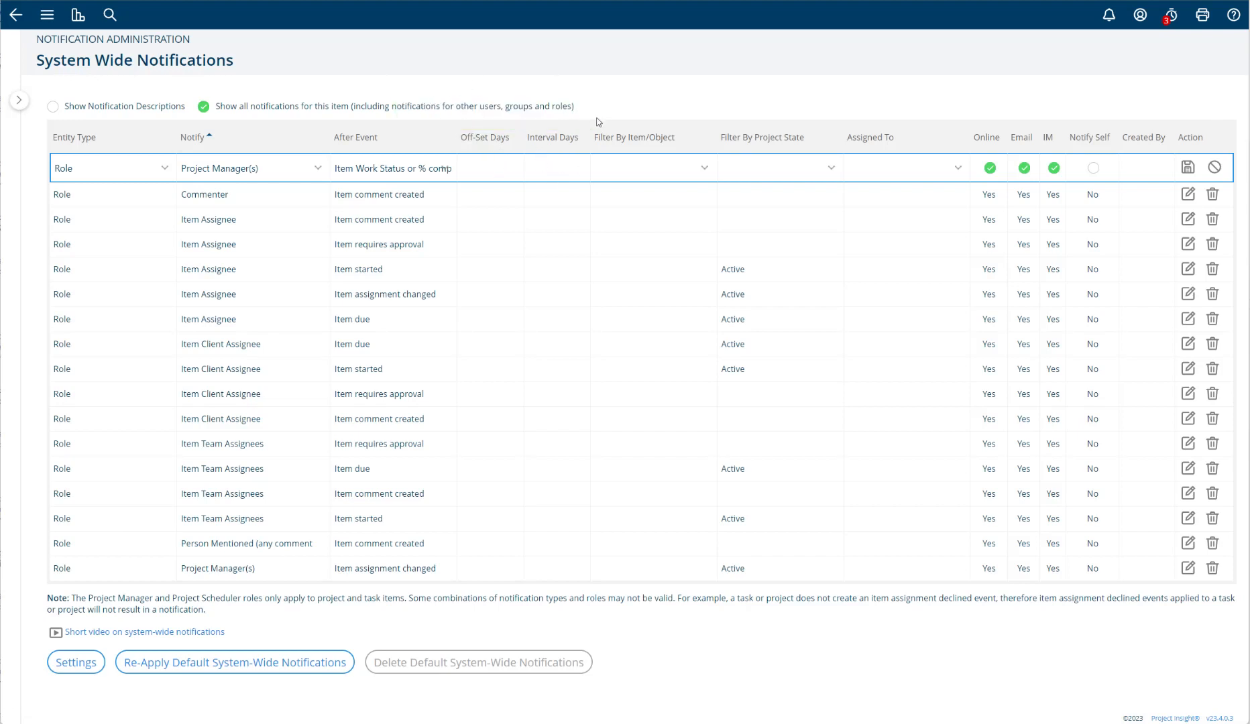
- Examine the item and object types that the new notification can be filtered by, without choosing one
{"action": "left_click", "coordinate": [663, 169]}
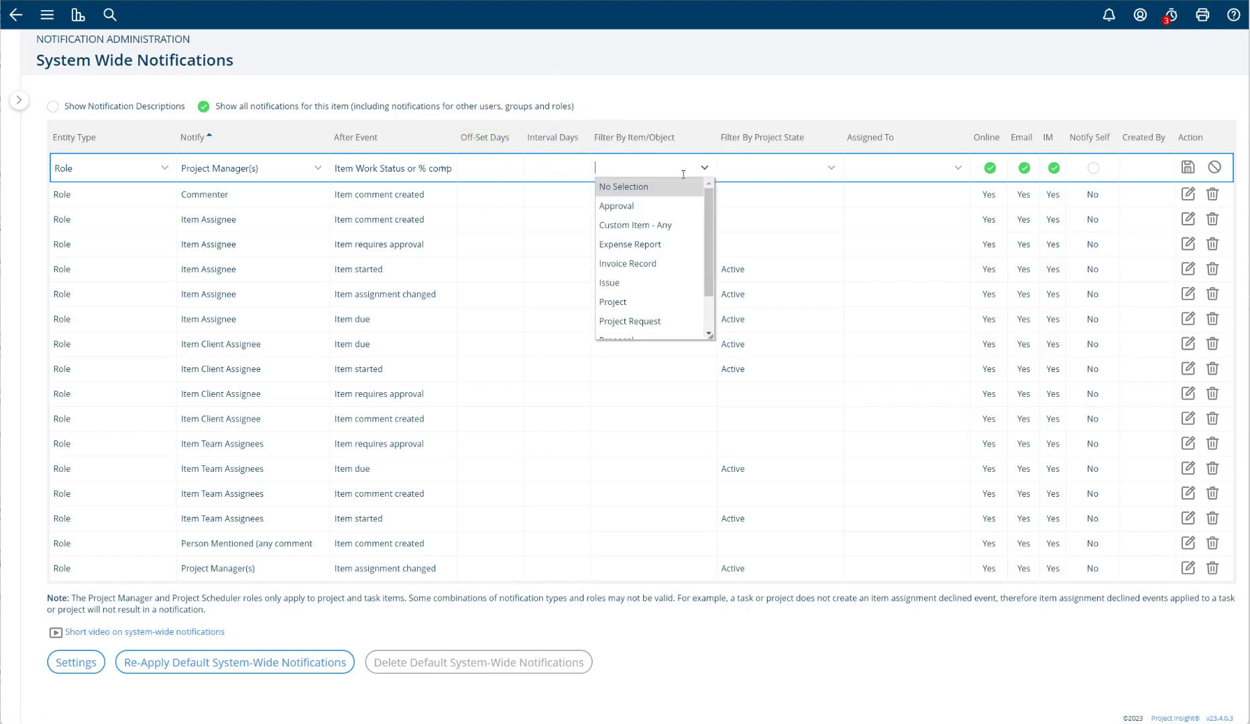
{"action": "scroll", "coordinate": [710, 210], "scroll_direction": "down", "scroll_amount": 1}
{"action": "scroll", "coordinate": [710, 209], "scroll_direction": "up", "scroll_amount": 1}
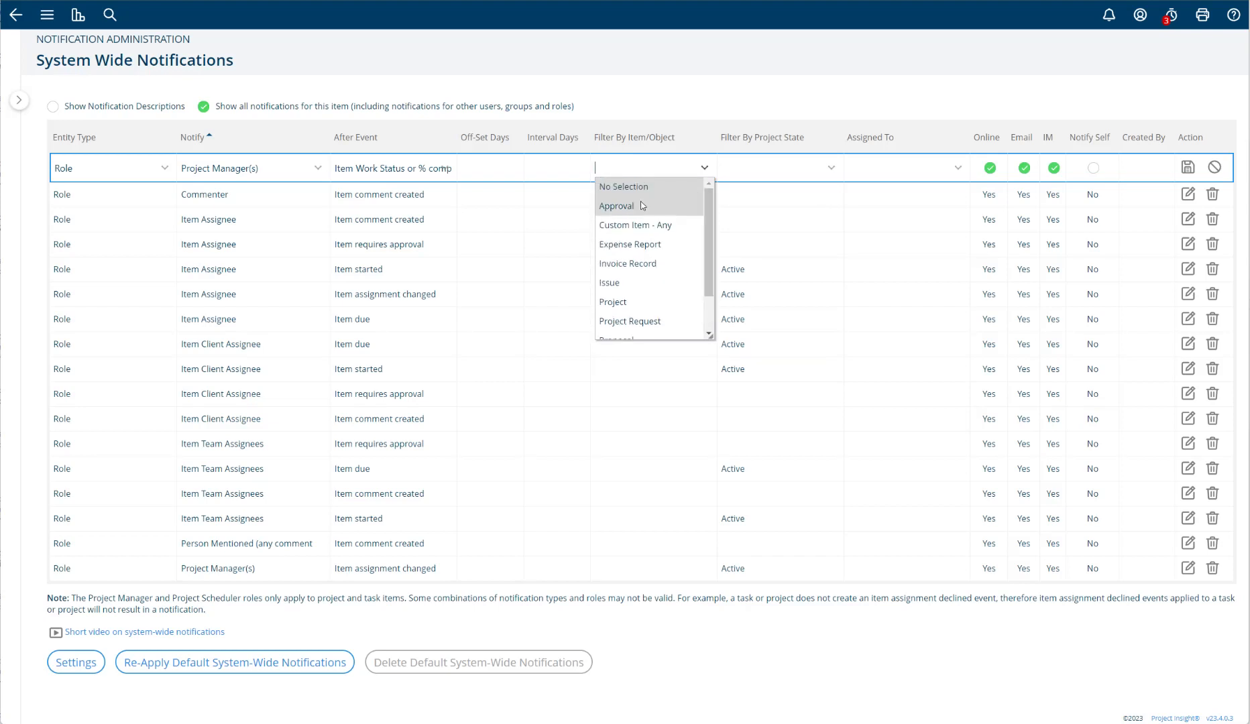
{"action": "scroll", "coordinate": [651, 289], "scroll_direction": "down", "scroll_amount": 1}
{"action": "scroll", "coordinate": [653, 278], "scroll_direction": "up", "scroll_amount": 1}
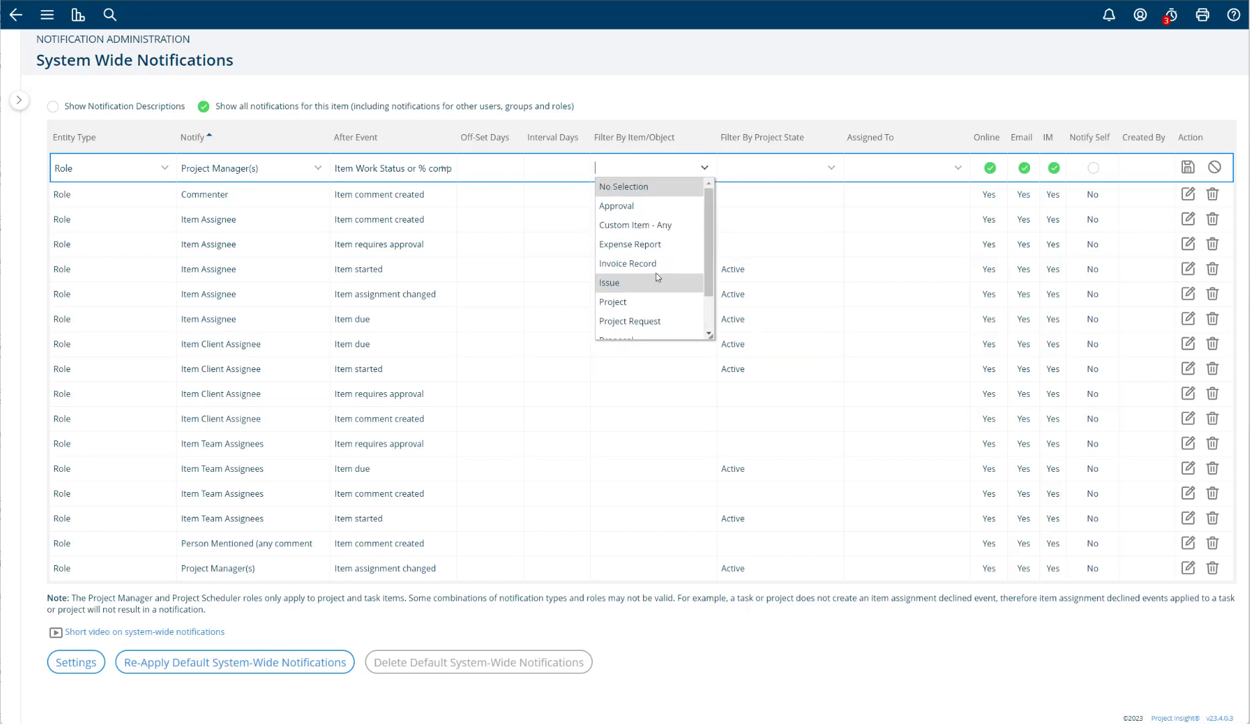
- Try Active as the new notification's project state filter and reset it to No Selection
{"action": "left_click", "coordinate": [800, 176]}
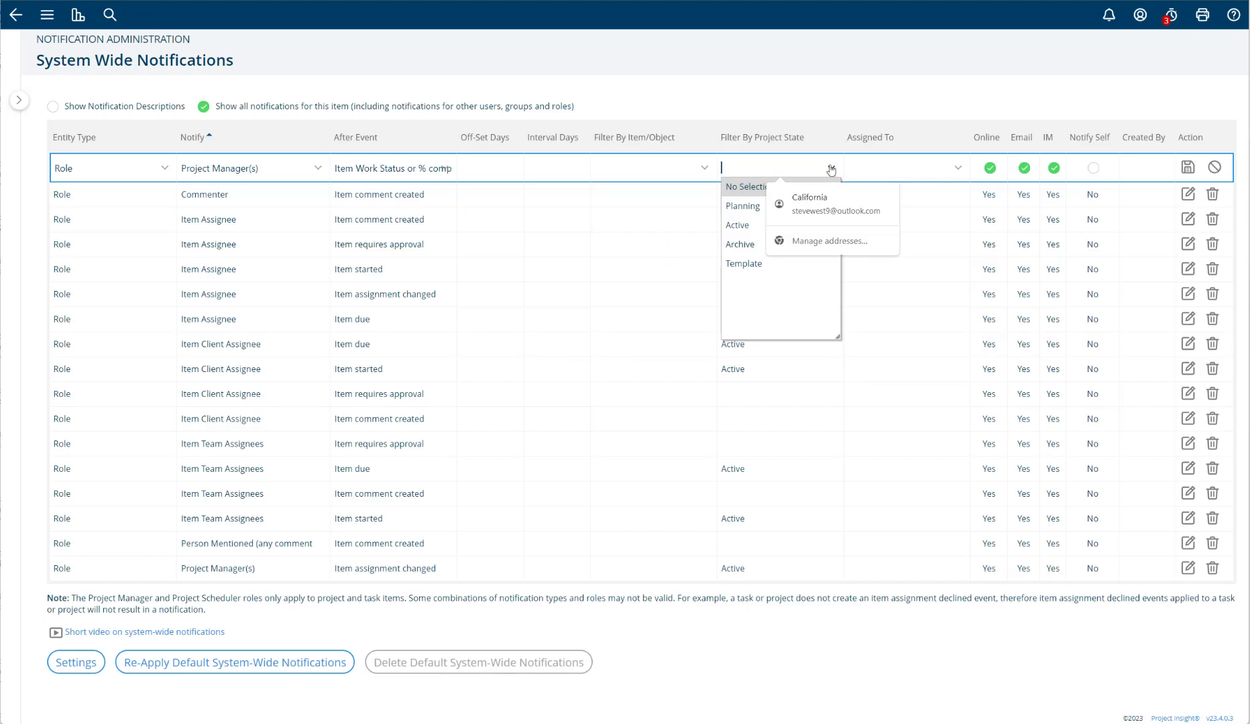
{"action": "left_click", "coordinate": [734, 224]}
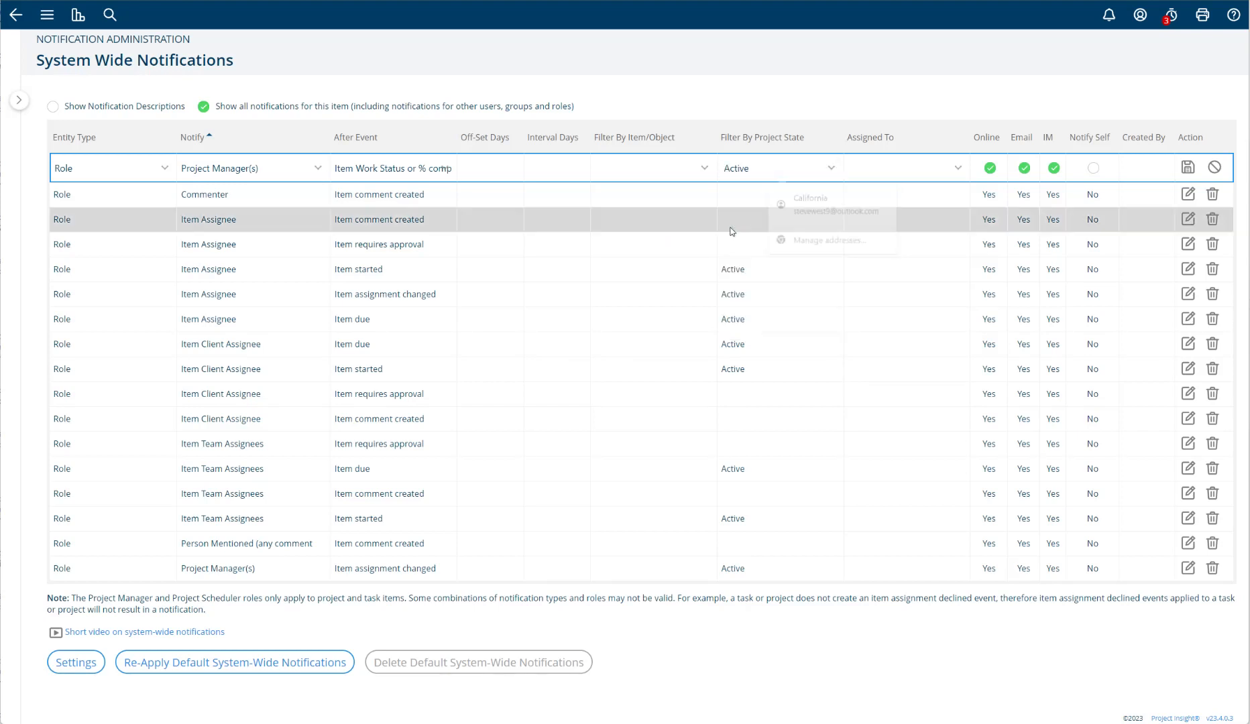
{"action": "left_click", "coordinate": [830, 172]}
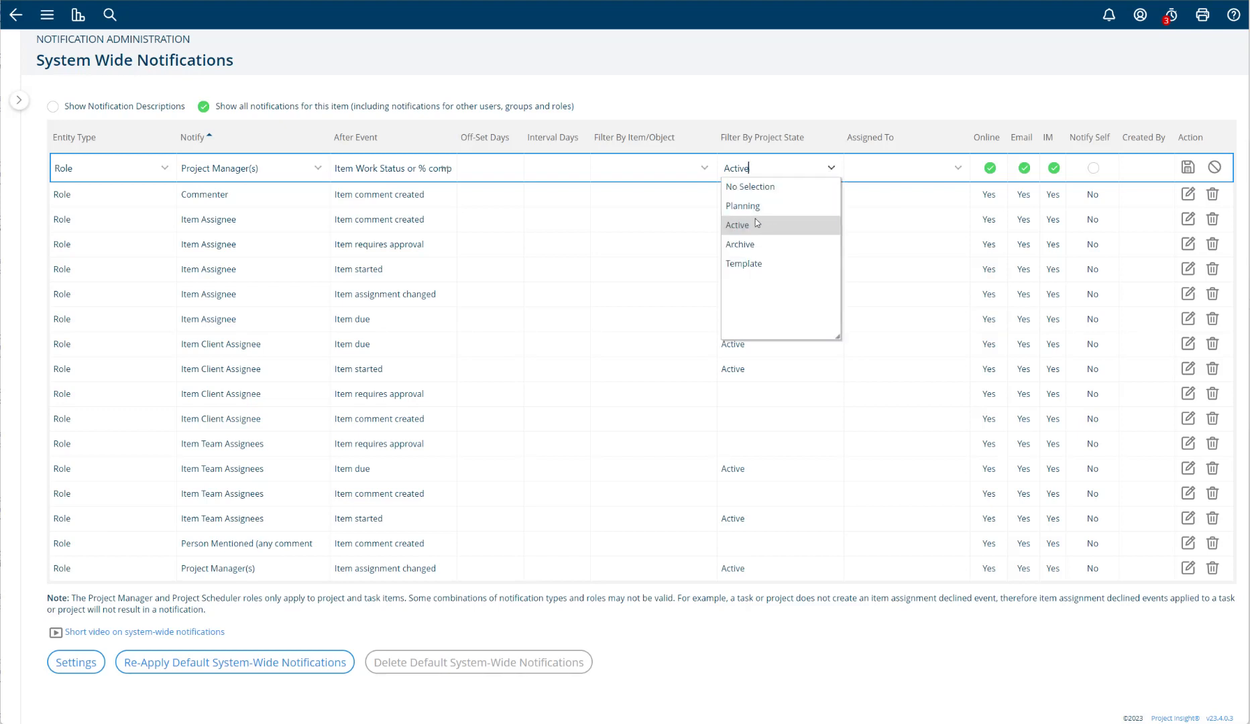
{"action": "left_click", "coordinate": [821, 92]}
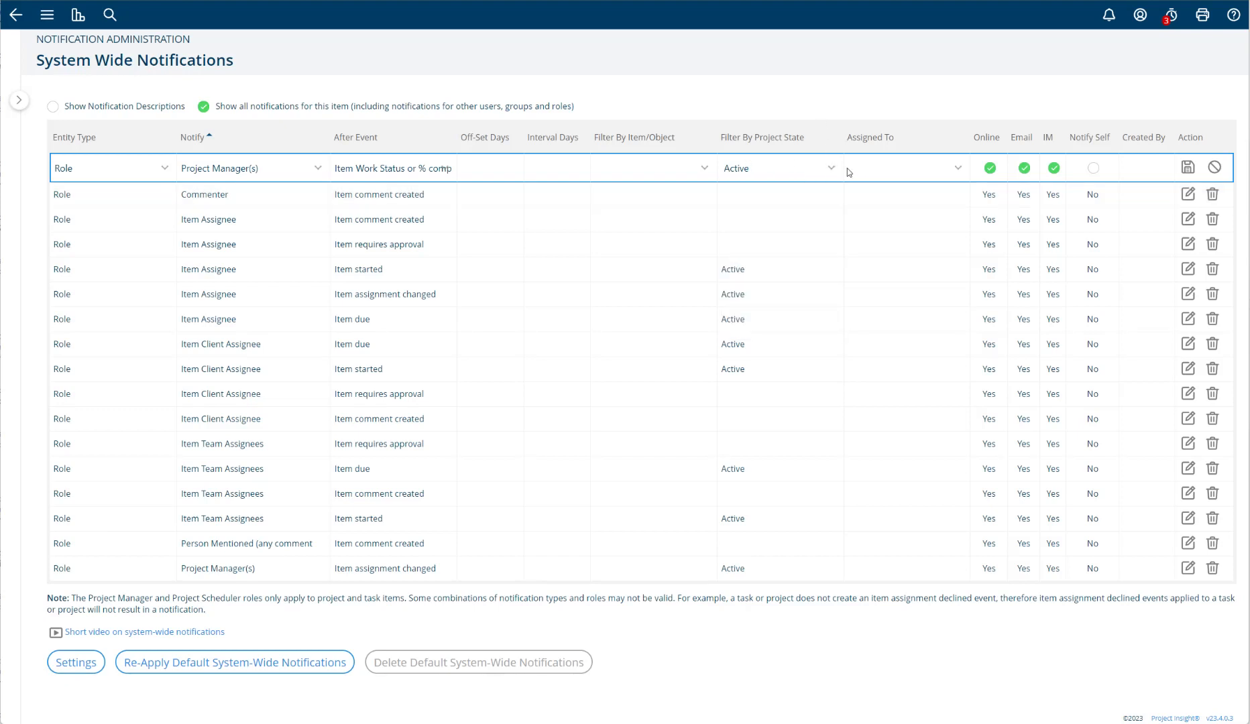
{"action": "left_click", "coordinate": [829, 169]}
{"action": "left_click", "coordinate": [784, 187]}
- Choose a specific user from the user list as the new notification's Assigned To value
{"action": "left_click", "coordinate": [910, 171]}
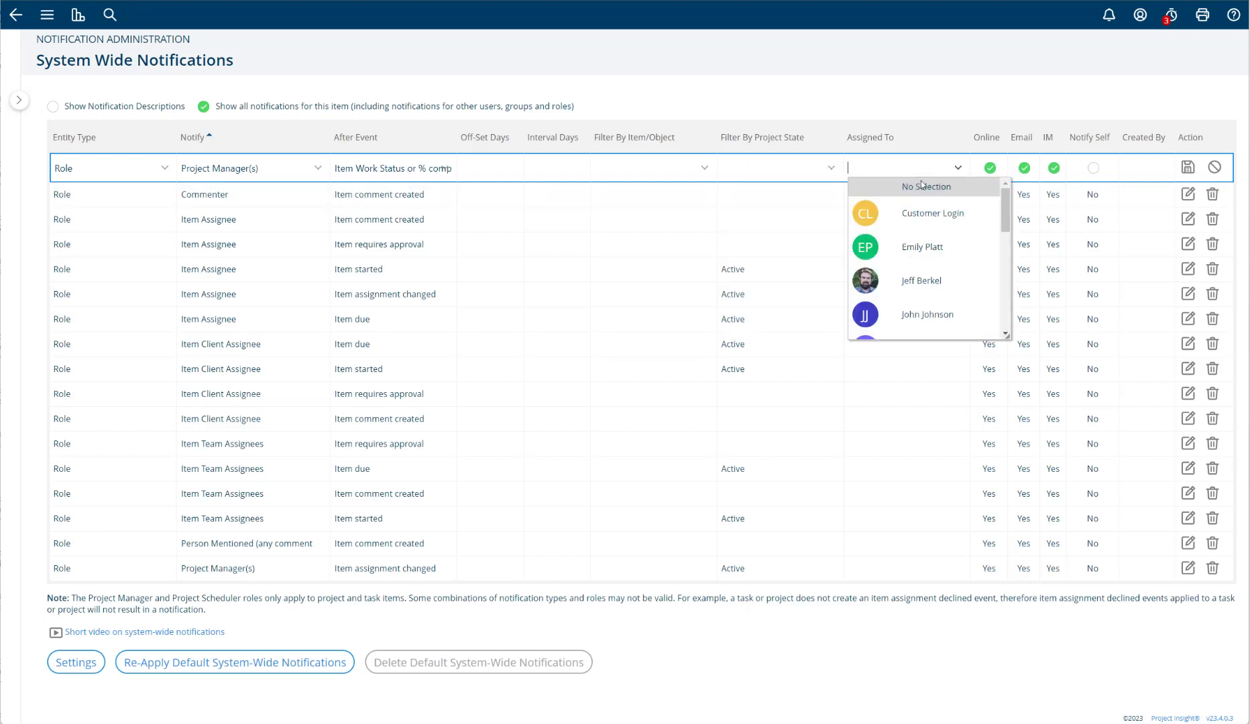
{"action": "left_click_drag", "start_coordinate": [1006, 202], "coordinate": [1007, 255]}
{"action": "left_click", "coordinate": [925, 238]}
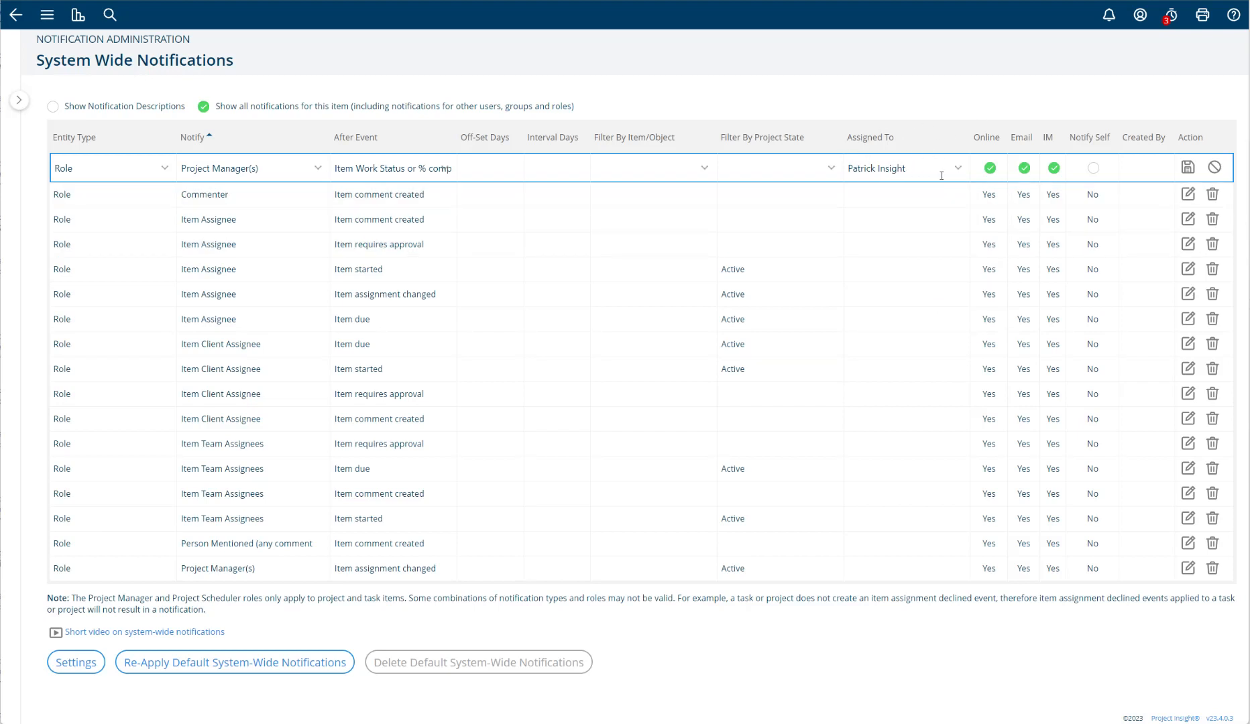
- Set the new notification's After Event back to "Item overdue"
{"action": "left_click", "coordinate": [445, 169]}
{"action": "scroll", "coordinate": [516, 255], "scroll_direction": "down", "scroll_amount": 3}
{"action": "mouse_move", "coordinate": [518, 224]}
{"action": "left_mouse_down"}
{"action": "mouse_move", "coordinate": [517, 207]}
{"action": "mouse_move", "coordinate": [517, 241]}
{"action": "left_mouse_up"}
{"action": "left_click", "coordinate": [378, 289]}
- Switch the new notification's Email, IM and Online delivery options off and back on
{"action": "left_click", "coordinate": [1024, 168]}
{"action": "left_click", "coordinate": [1052, 169]}
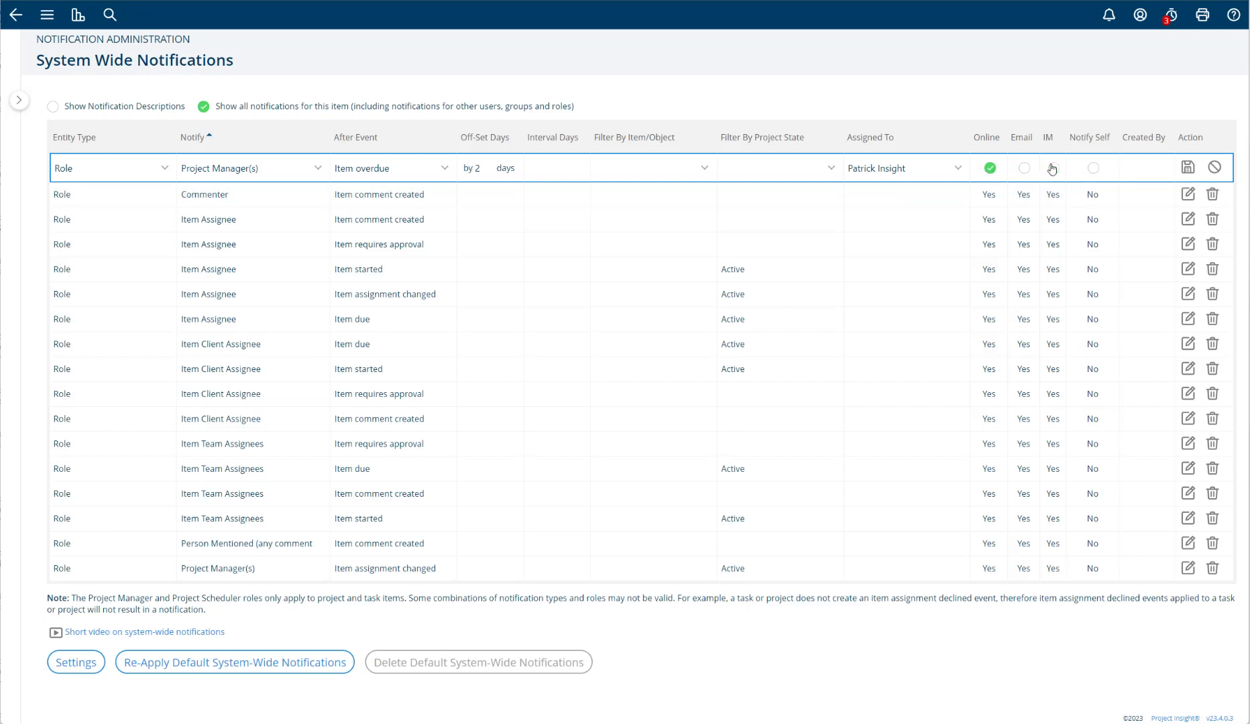
{"action": "left_click", "coordinate": [988, 168]}
{"action": "left_click", "coordinate": [1054, 169]}
{"action": "left_click", "coordinate": [989, 168]}
{"action": "left_click", "coordinate": [1023, 168]}
{"action": "left_click", "coordinate": [1053, 168]}
- Enable Notify Self for the new Project Manager(s) notification and save it
{"action": "left_click", "coordinate": [1093, 168]}
{"action": "left_click", "coordinate": [1187, 167]}
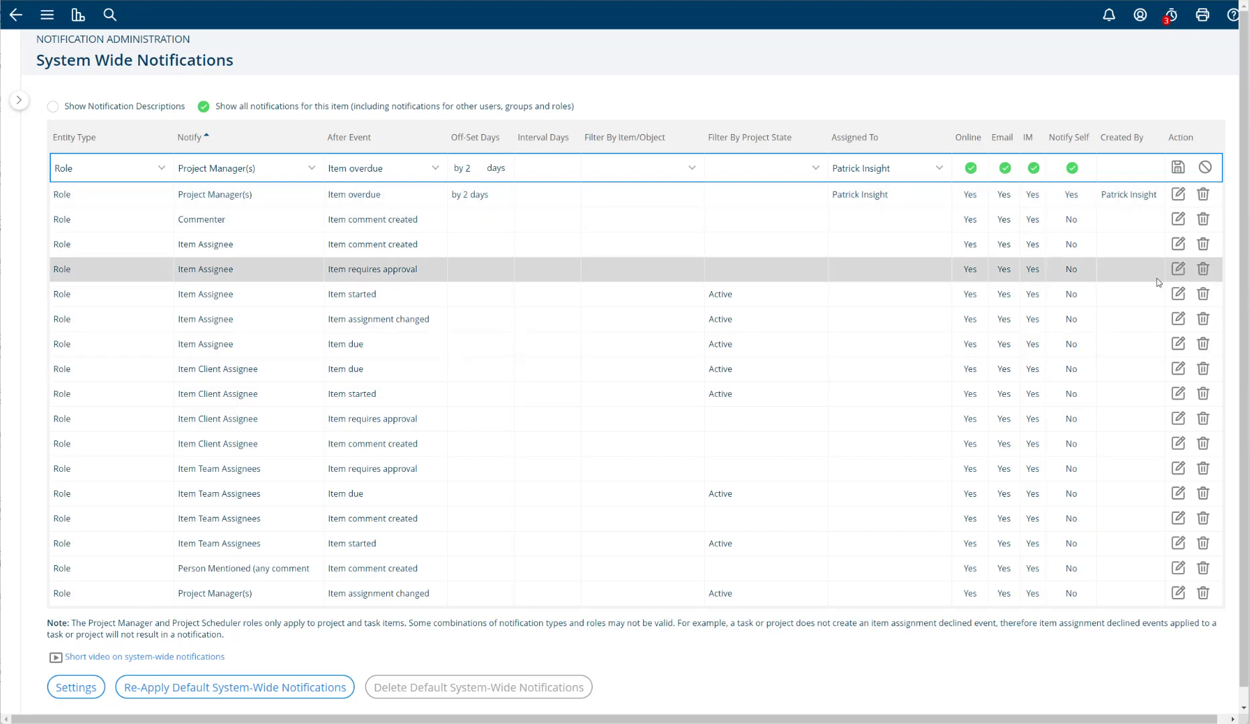
- Delete the saved "Item overdue" notification for Project Manager(s) and confirm the deletion
{"action": "left_click", "coordinate": [1202, 194]}
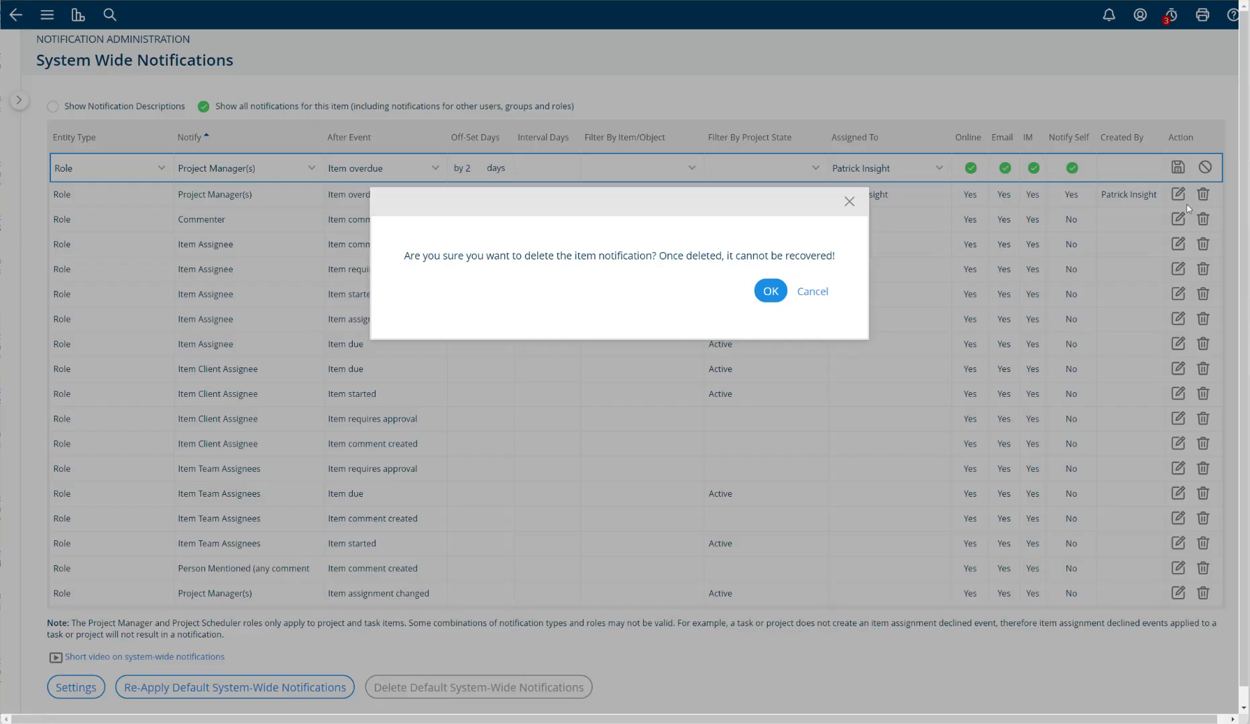
{"action": "left_click", "coordinate": [767, 294]}
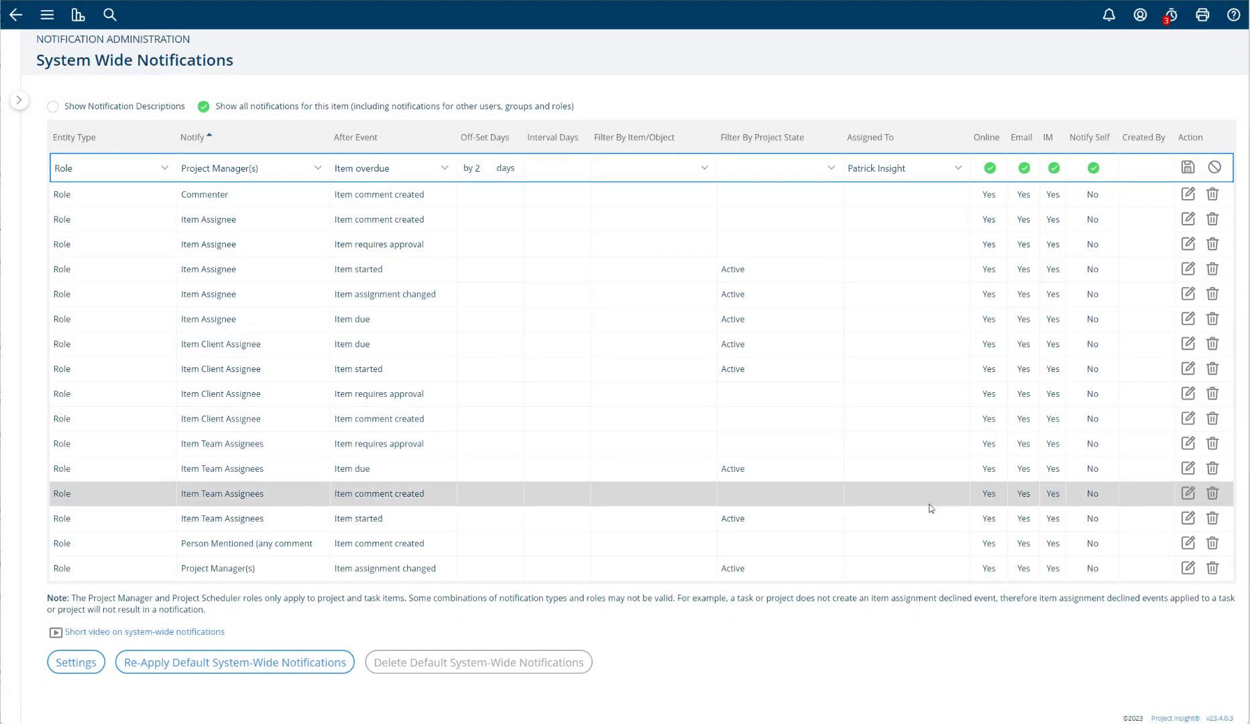
- Delete all default system-wide notifications and re-apply the default set
{"action": "left_click", "coordinate": [496, 662]}
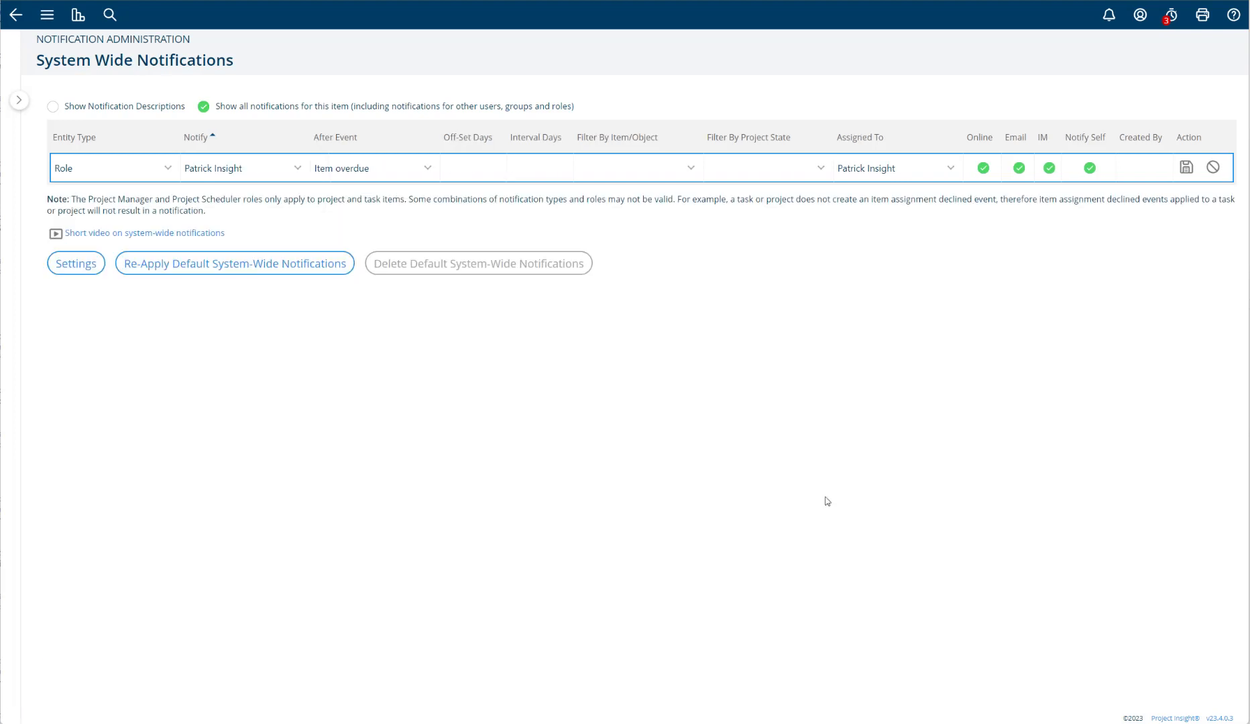
{"action": "left_click", "coordinate": [183, 271]}
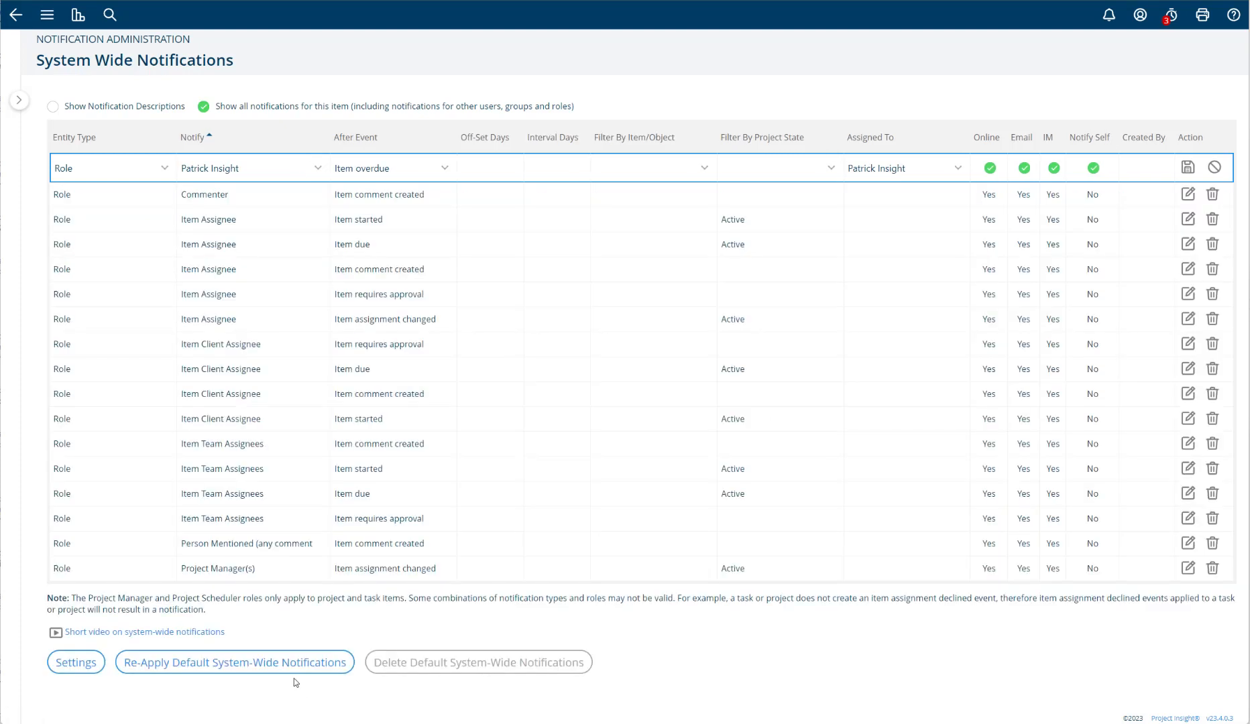